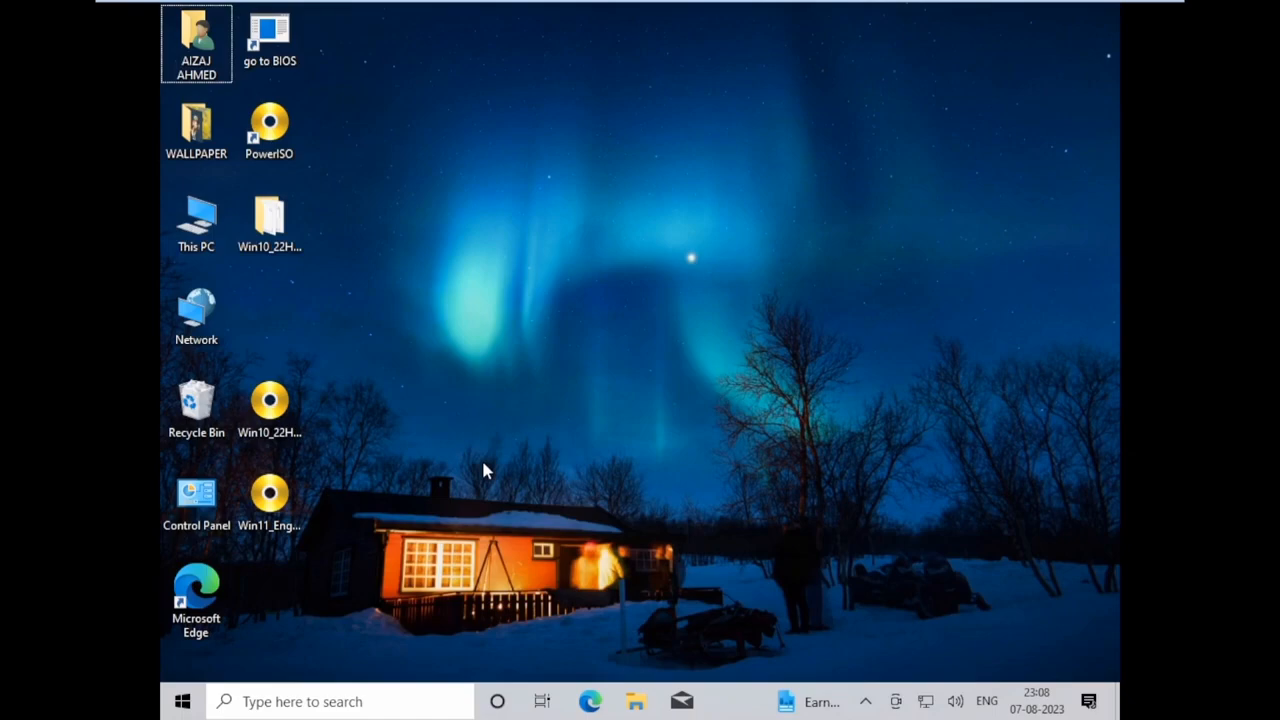
right_click(481, 457)
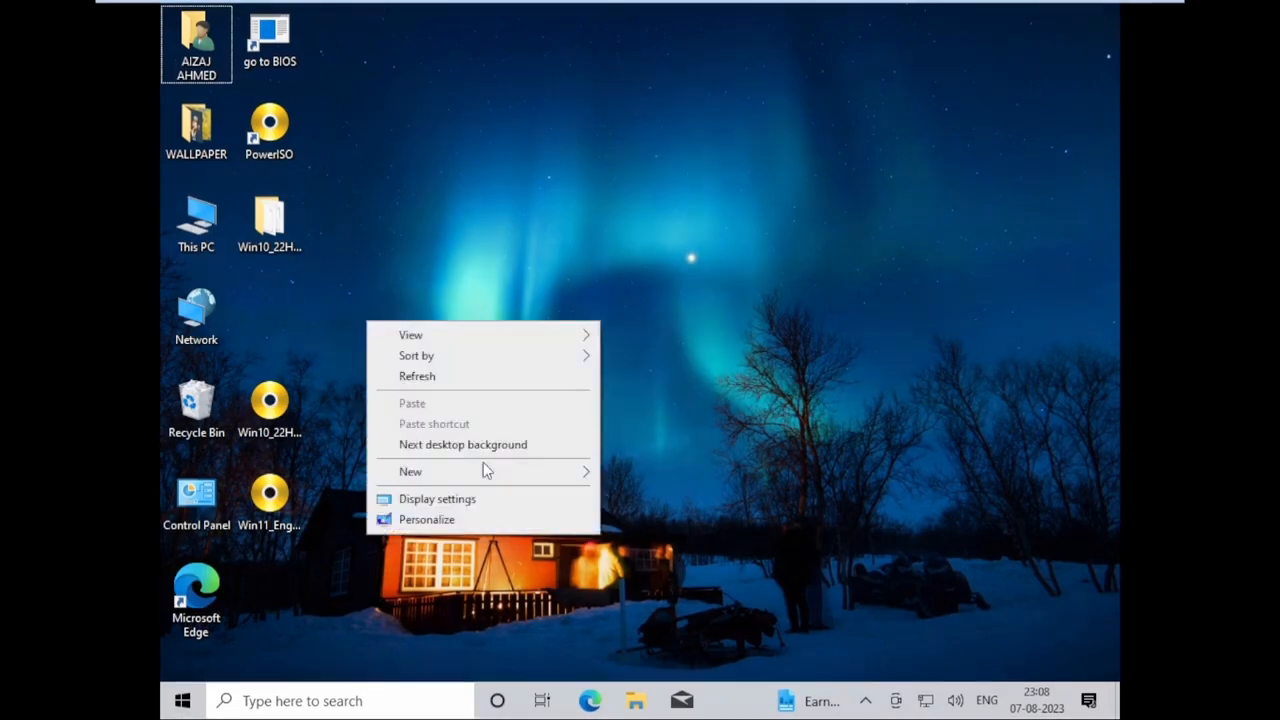
click(463, 378)
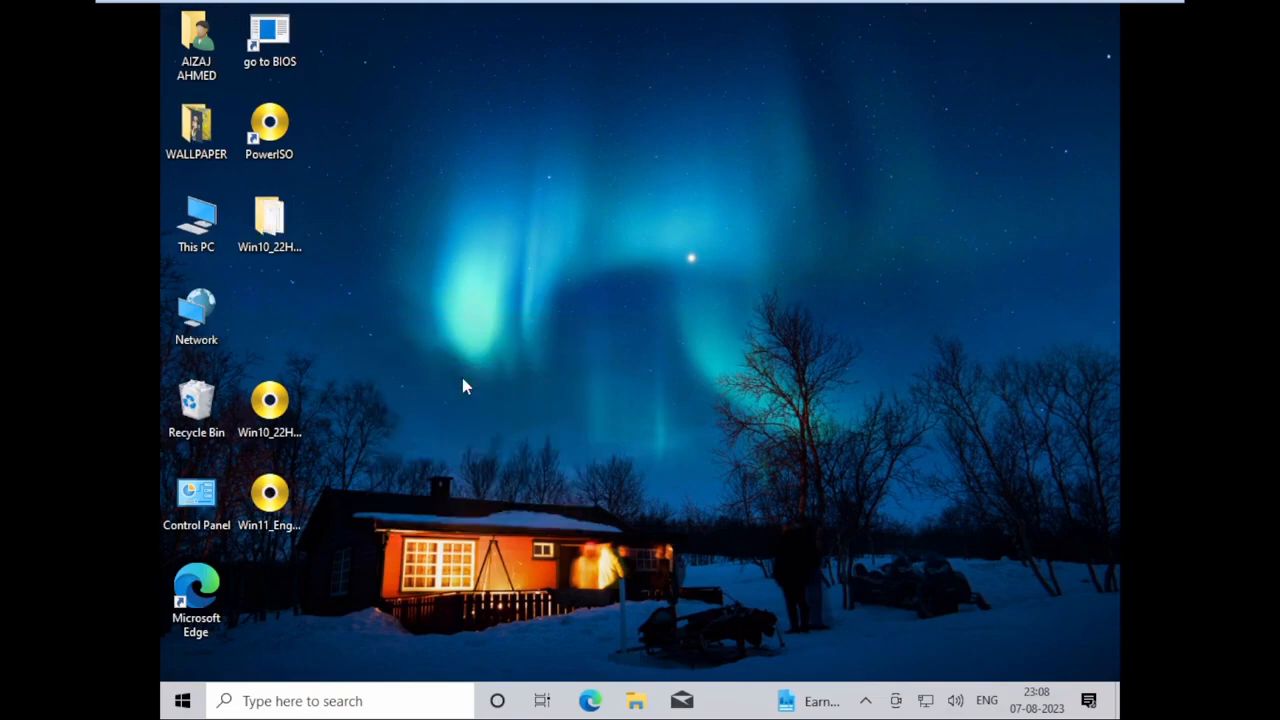
click(278, 410)
click(276, 505)
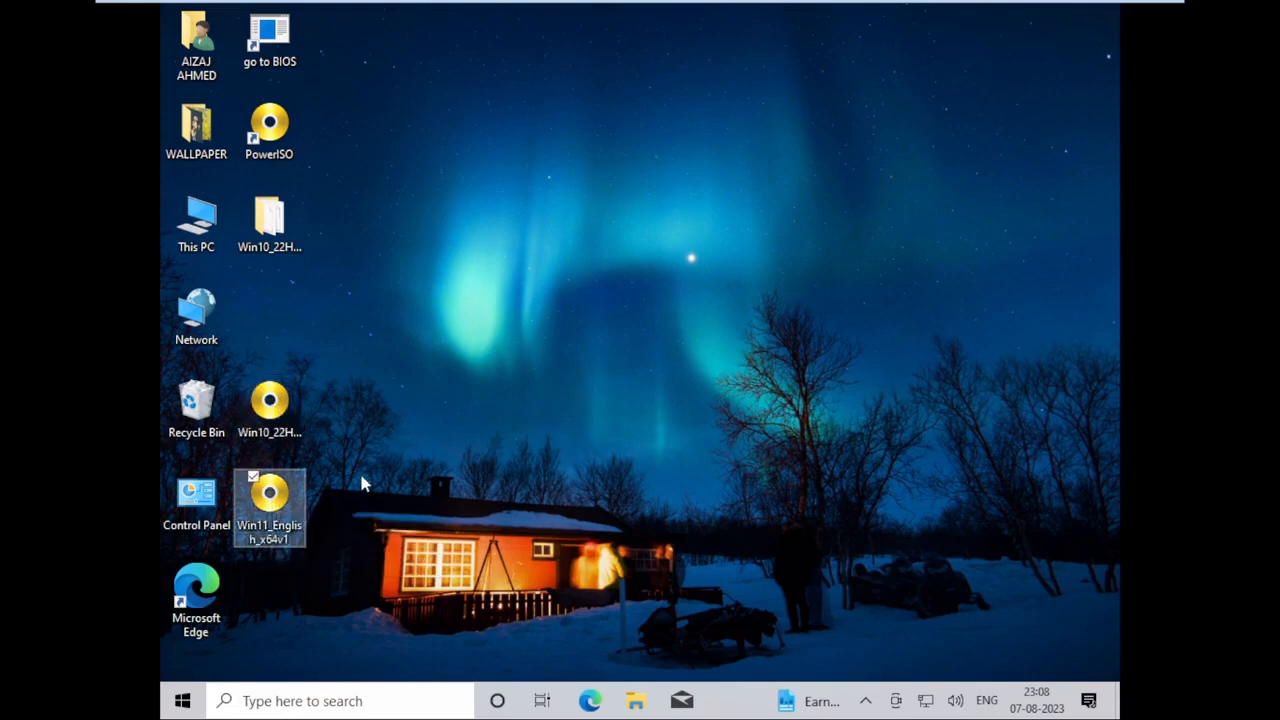
click(269, 405)
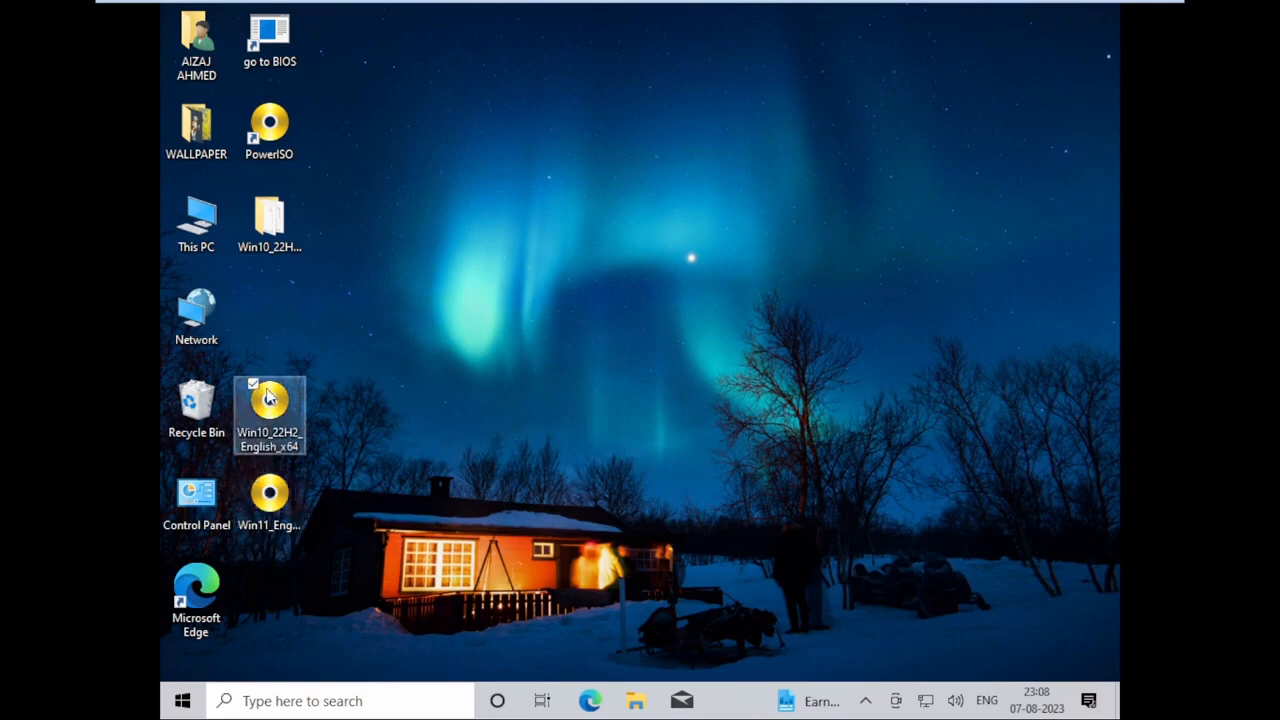
click(273, 247)
click(267, 148)
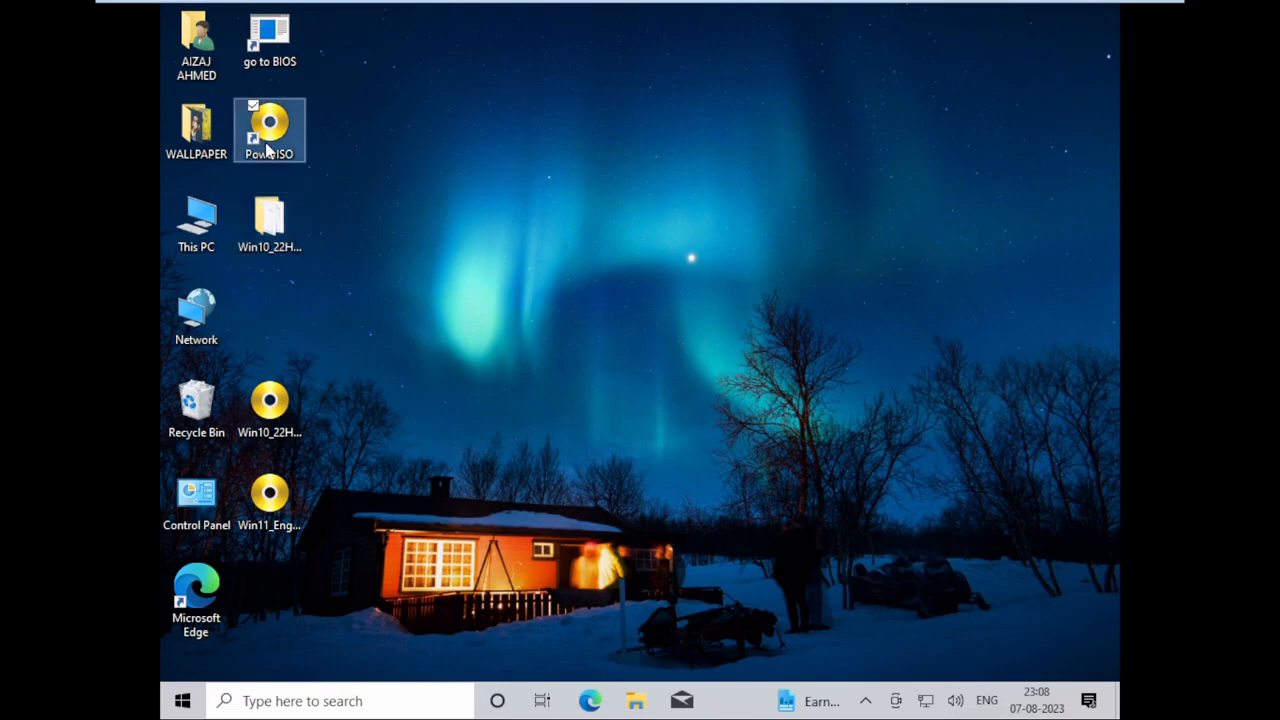
Extract the Win11_English_x64v1 image on the desktop with unregistered PowerISO, using the file name for the folder, and close PowerISO.
click(286, 518)
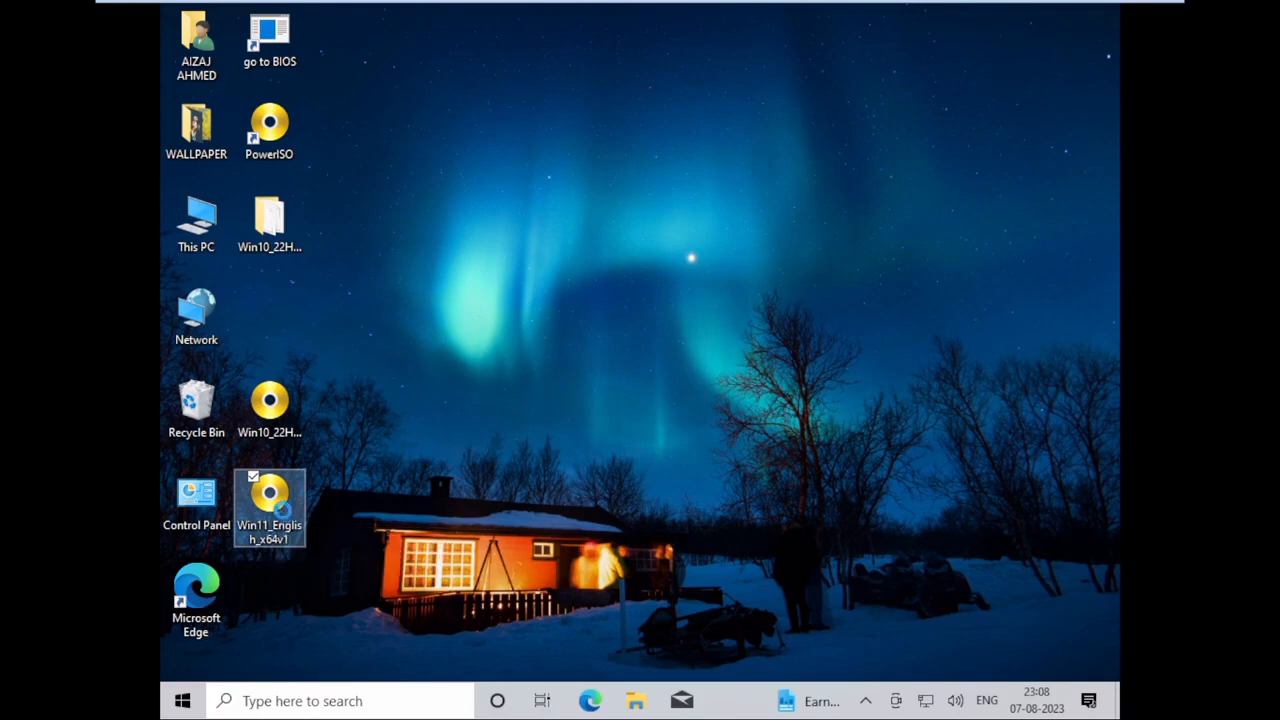
right_click(286, 518)
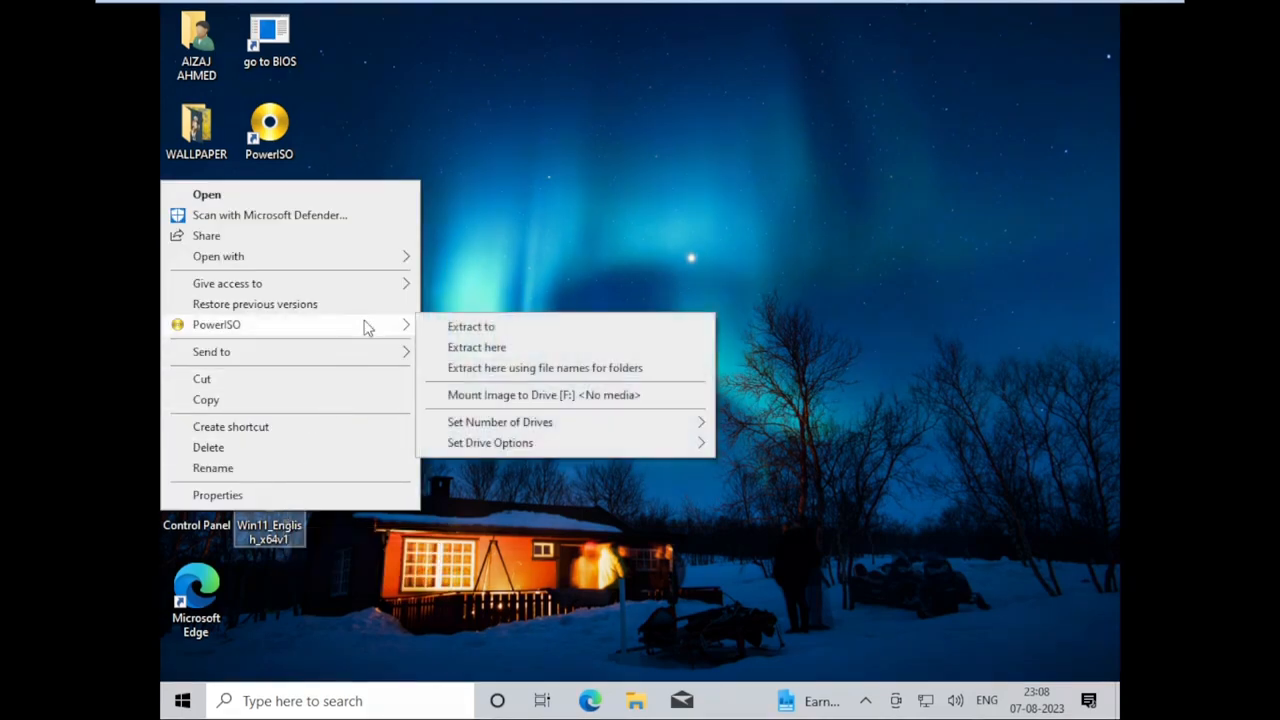
click(457, 369)
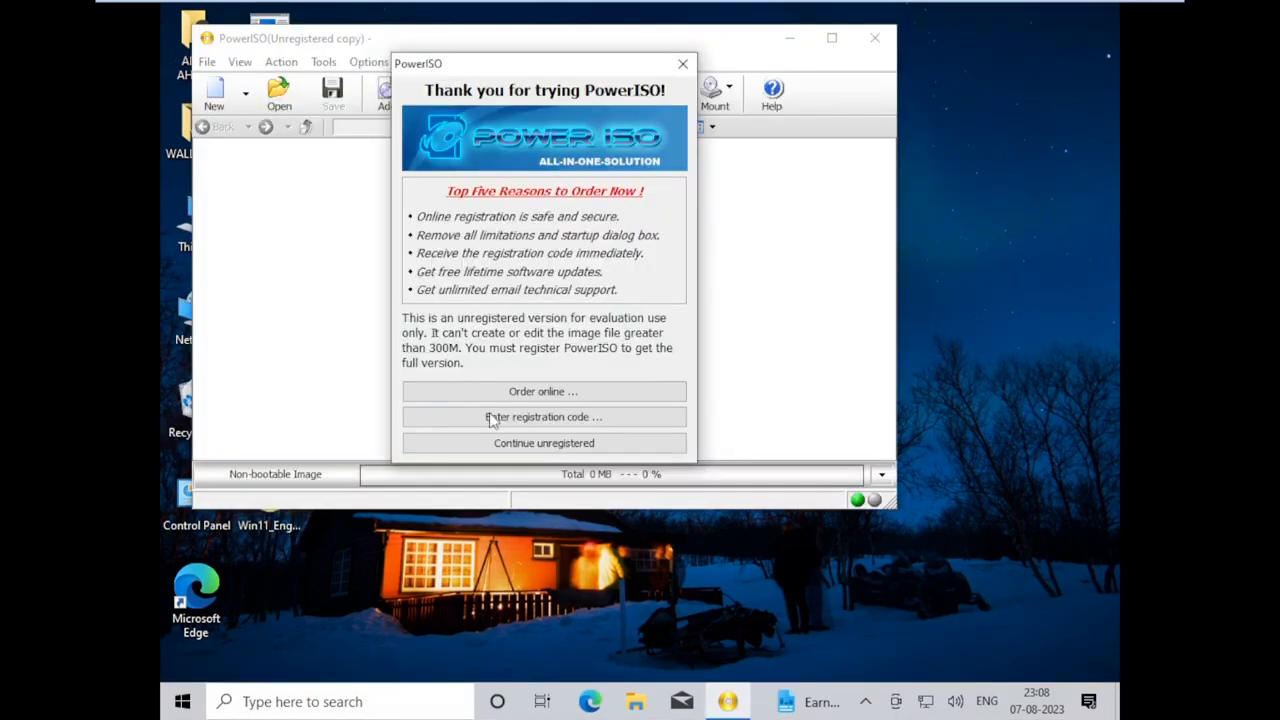
click(512, 448)
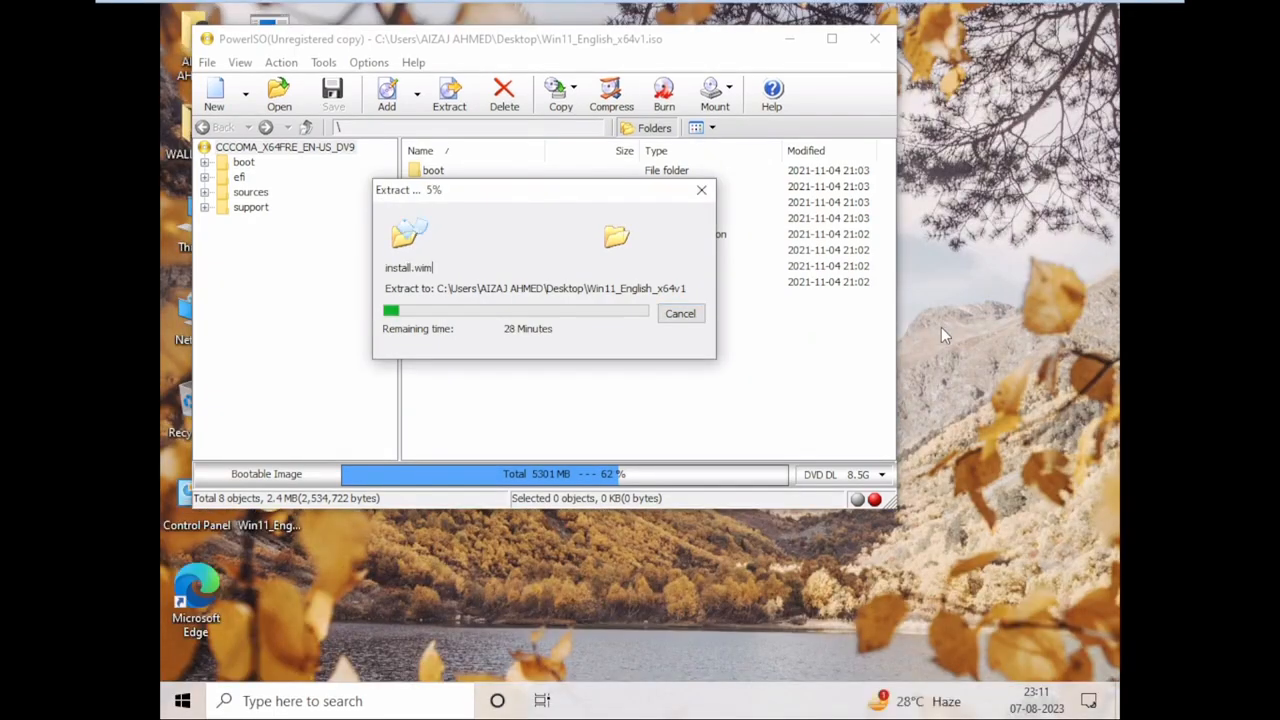
right_click(941, 327)
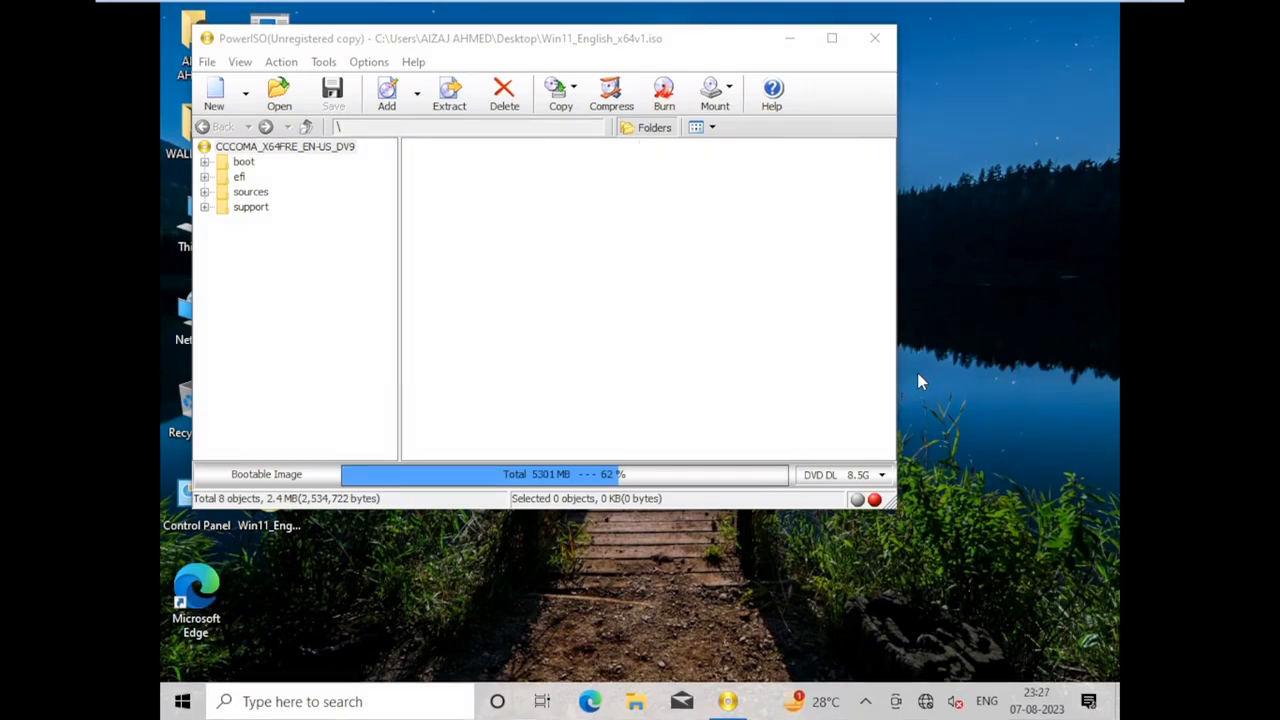
key(alt+F4)
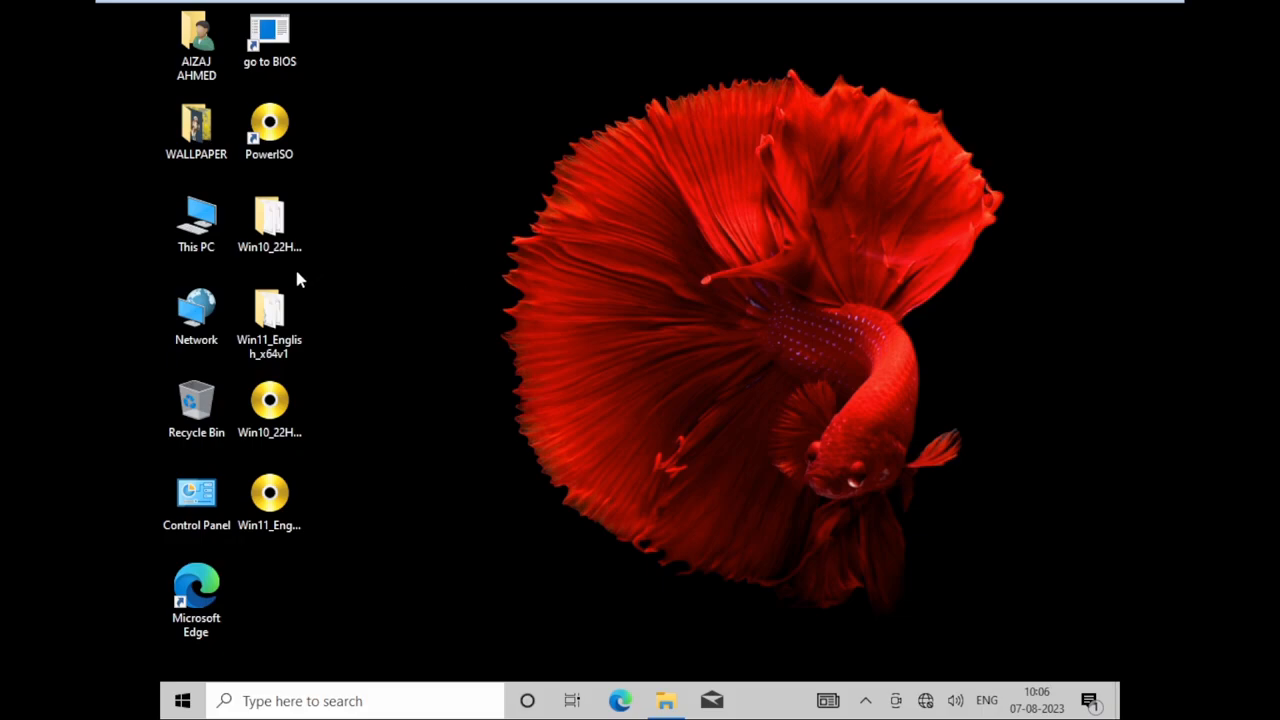
Try to install Windows 11 by running setup from the extracted Win11_English_x64v1 folder with permission to make changes, and close Setup.
click(287, 317)
double_click(287, 317)
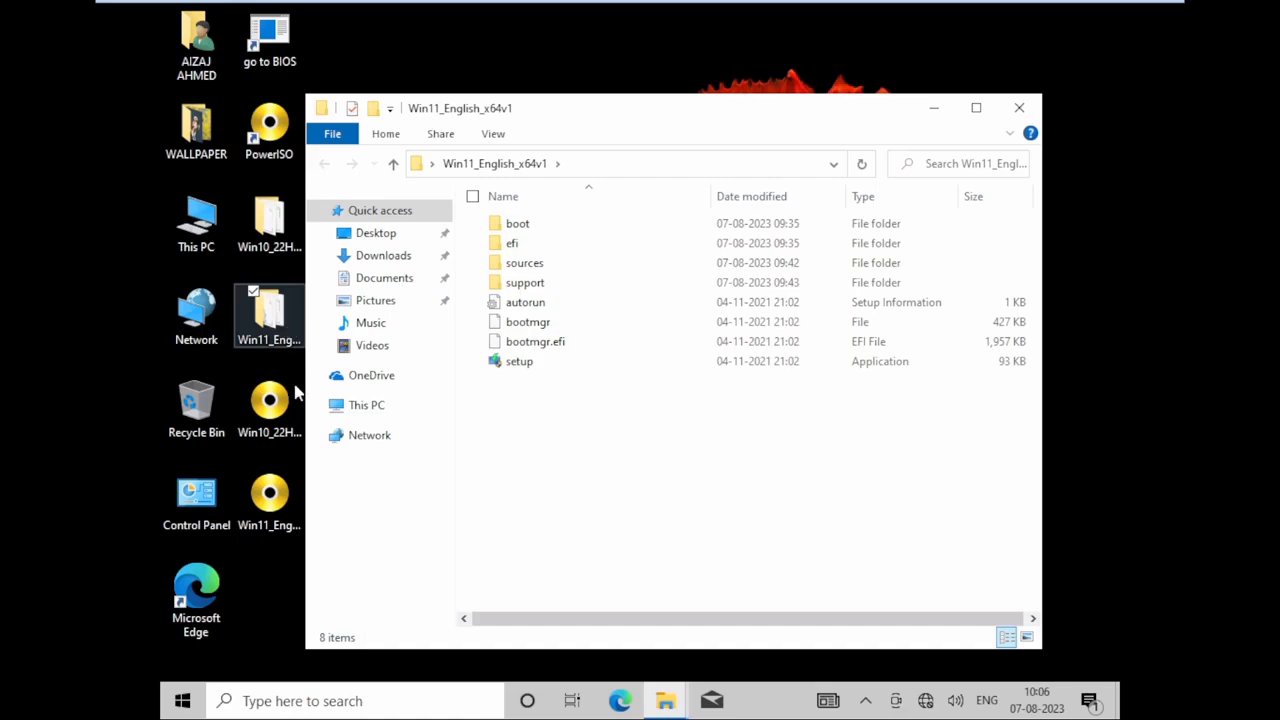
double_click(500, 366)
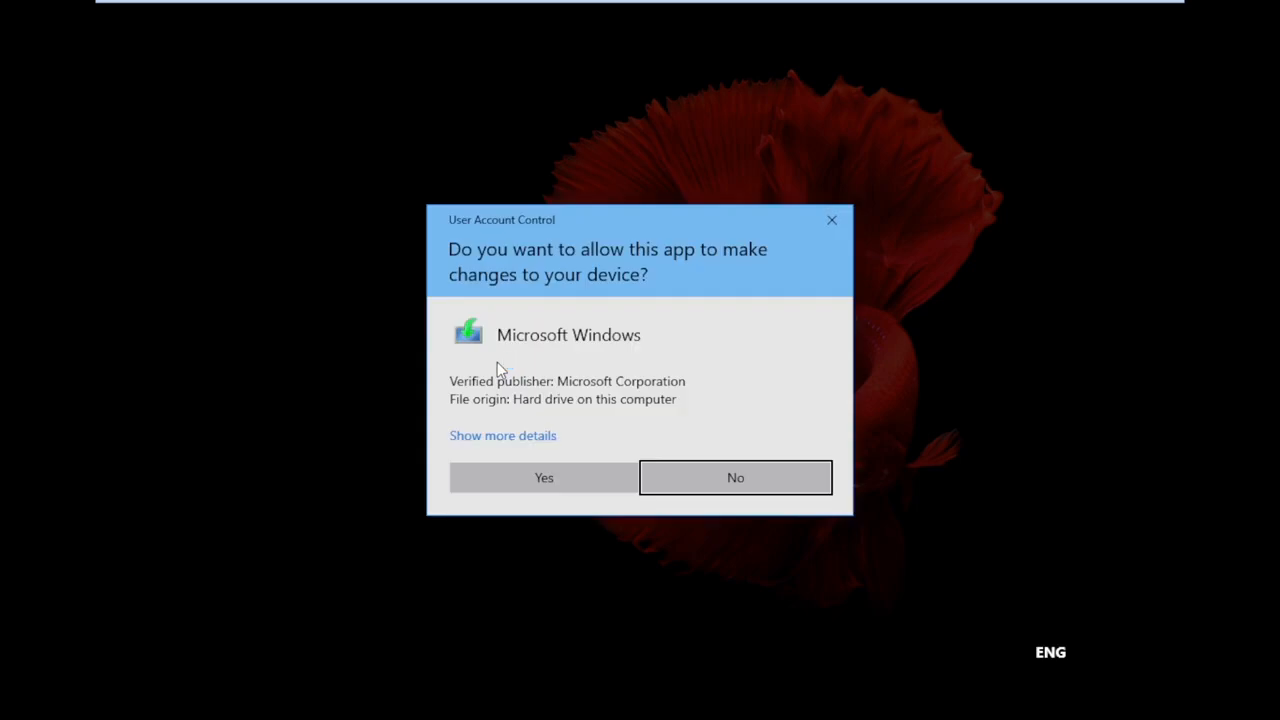
click(540, 480)
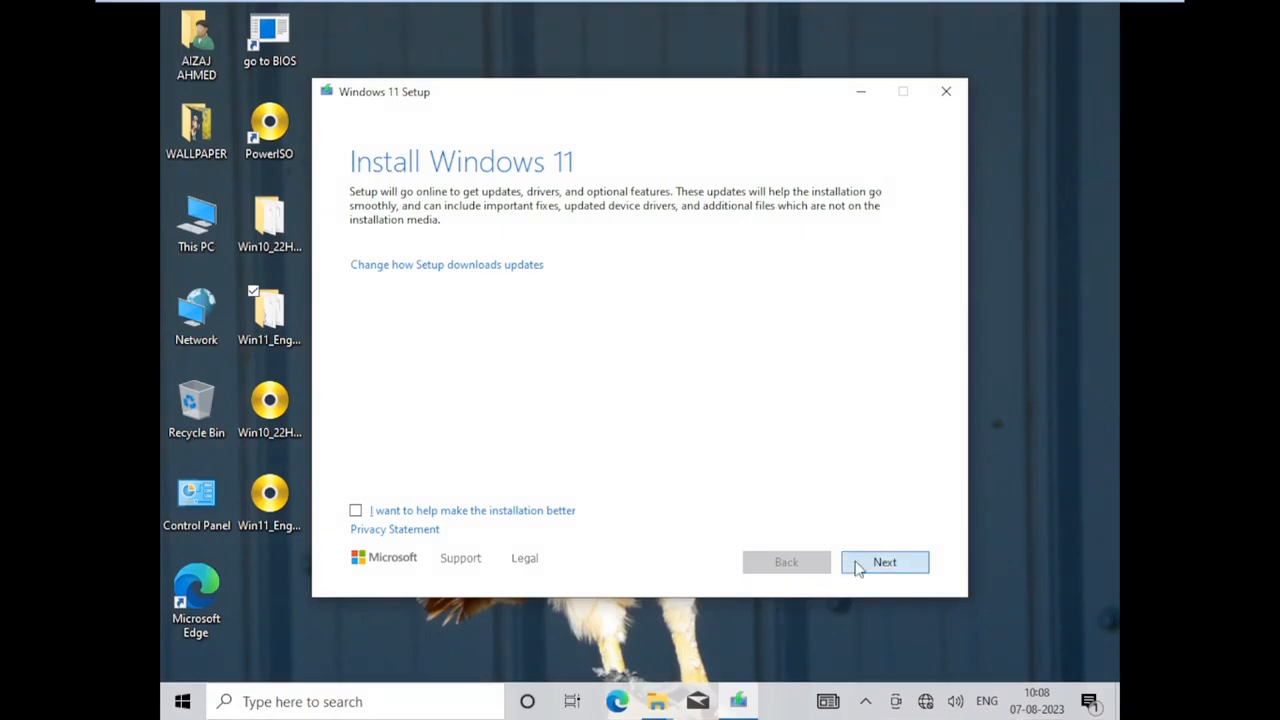
click(855, 565)
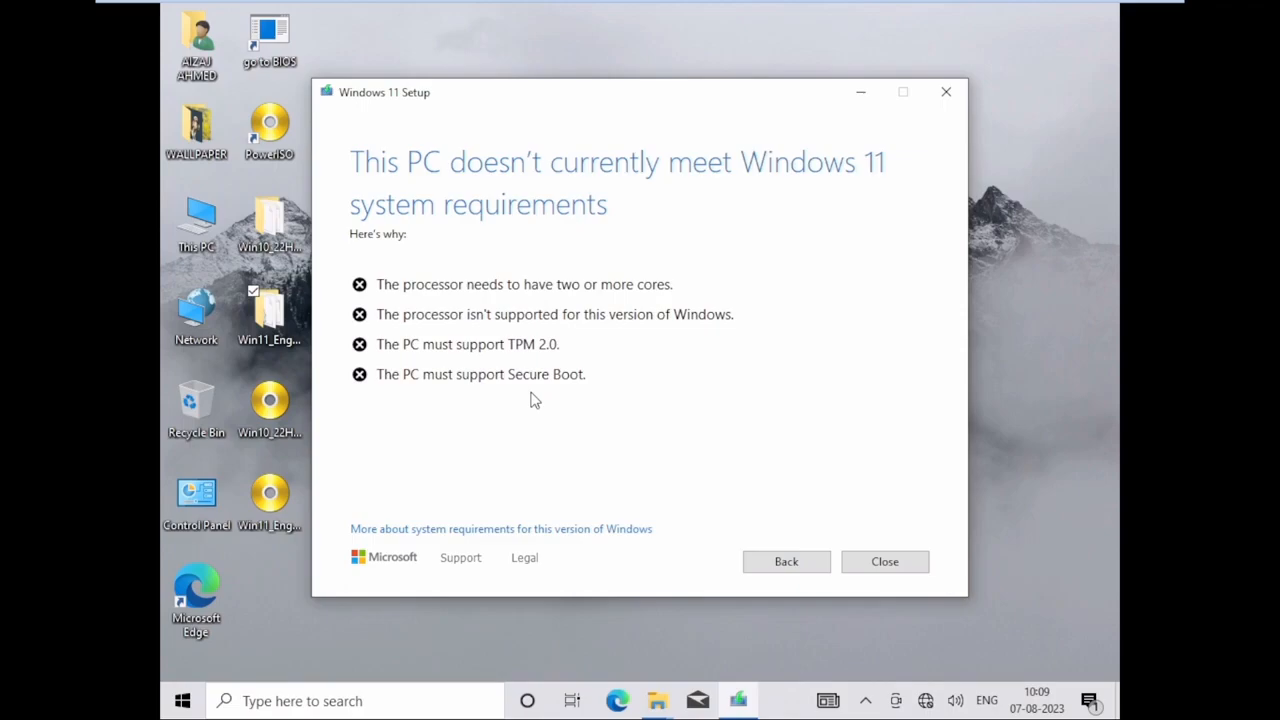
click(887, 561)
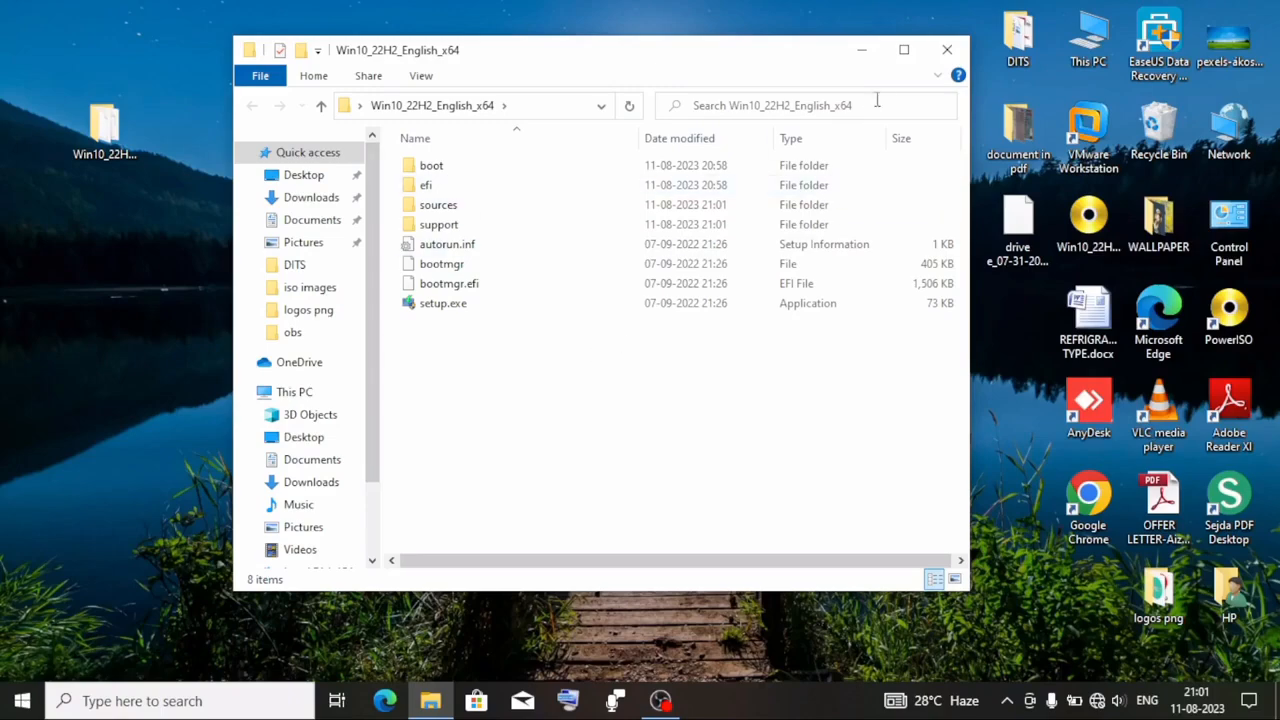
Delete install.wim from the sources folder of Win10_22H2_English_x64.
click(904, 50)
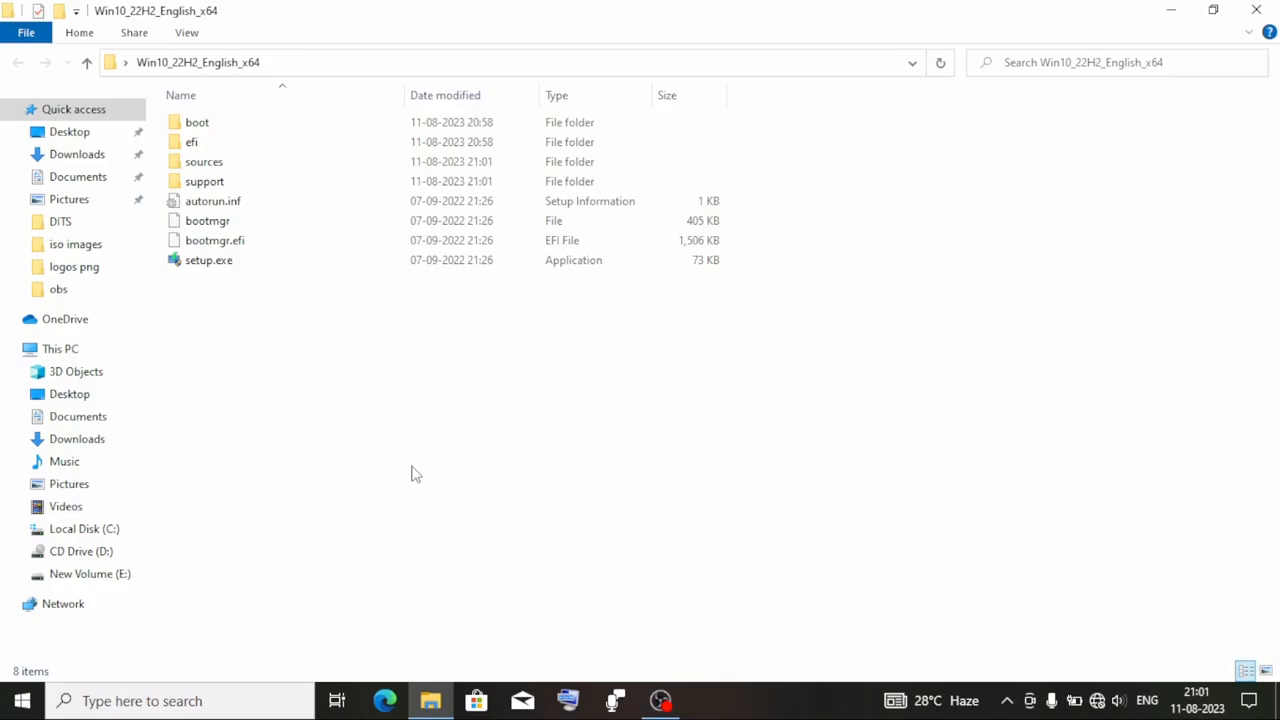
double_click(205, 165)
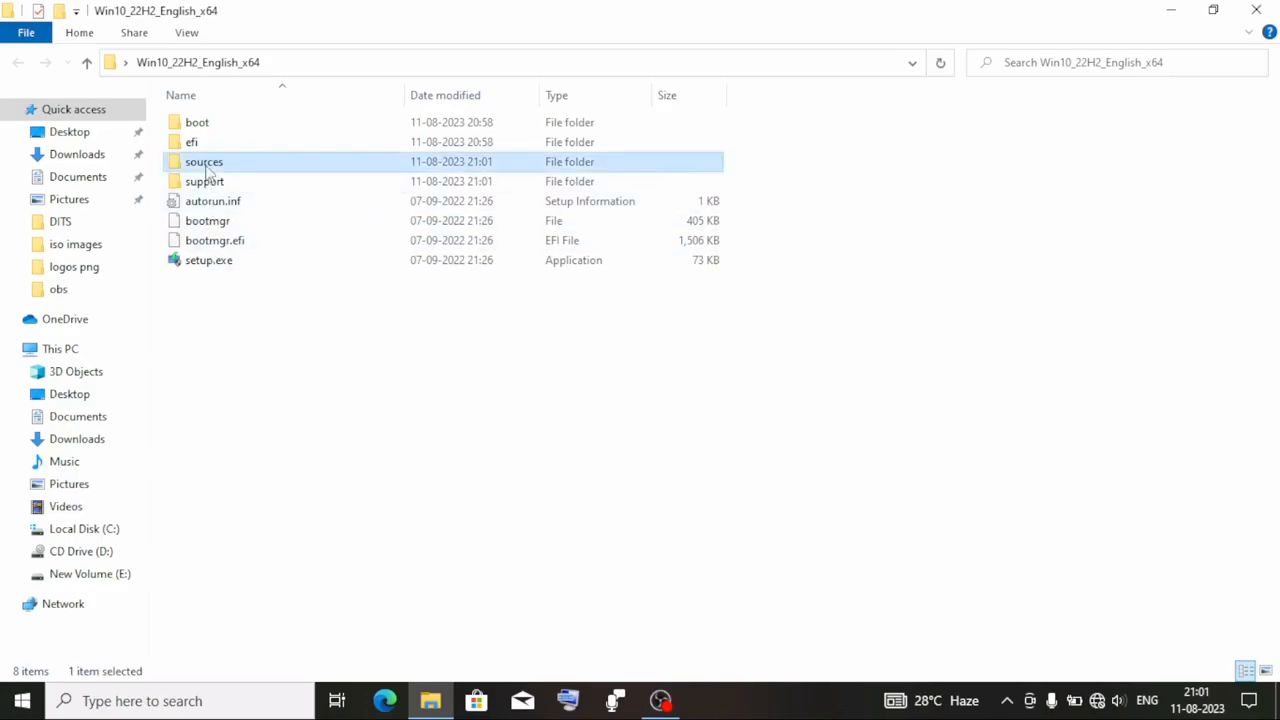
click(239, 180)
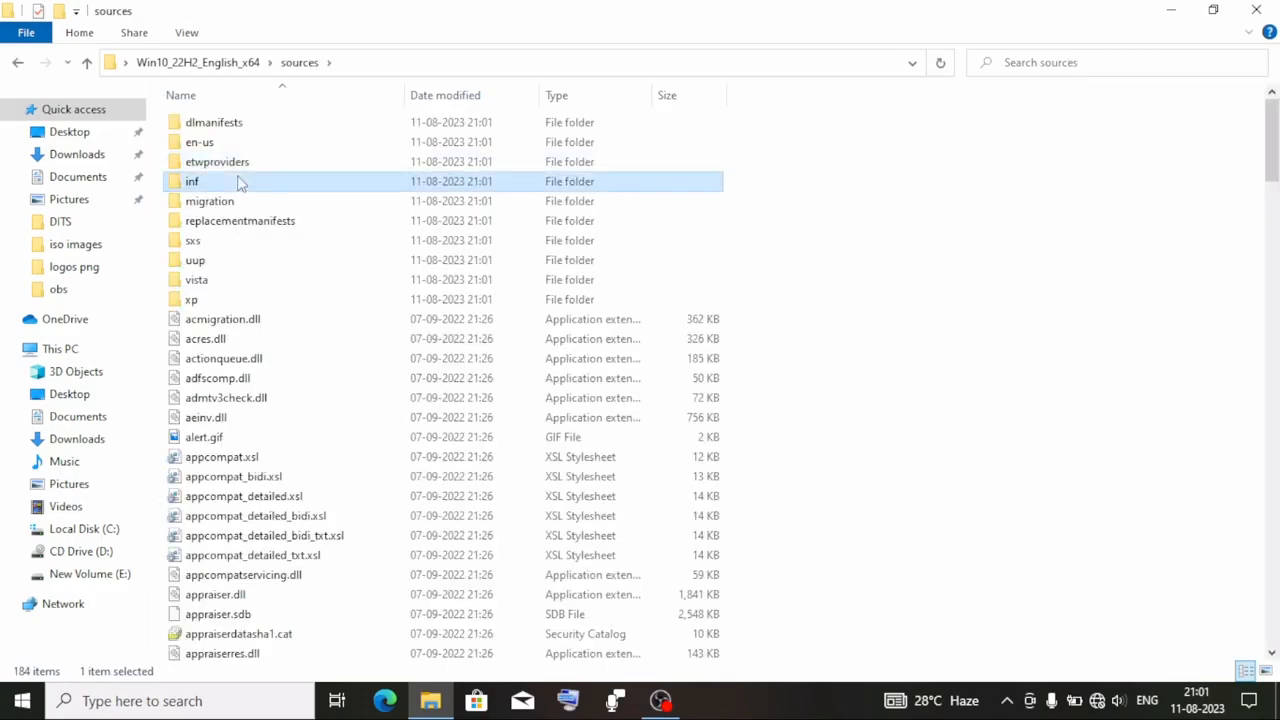
text(ins)
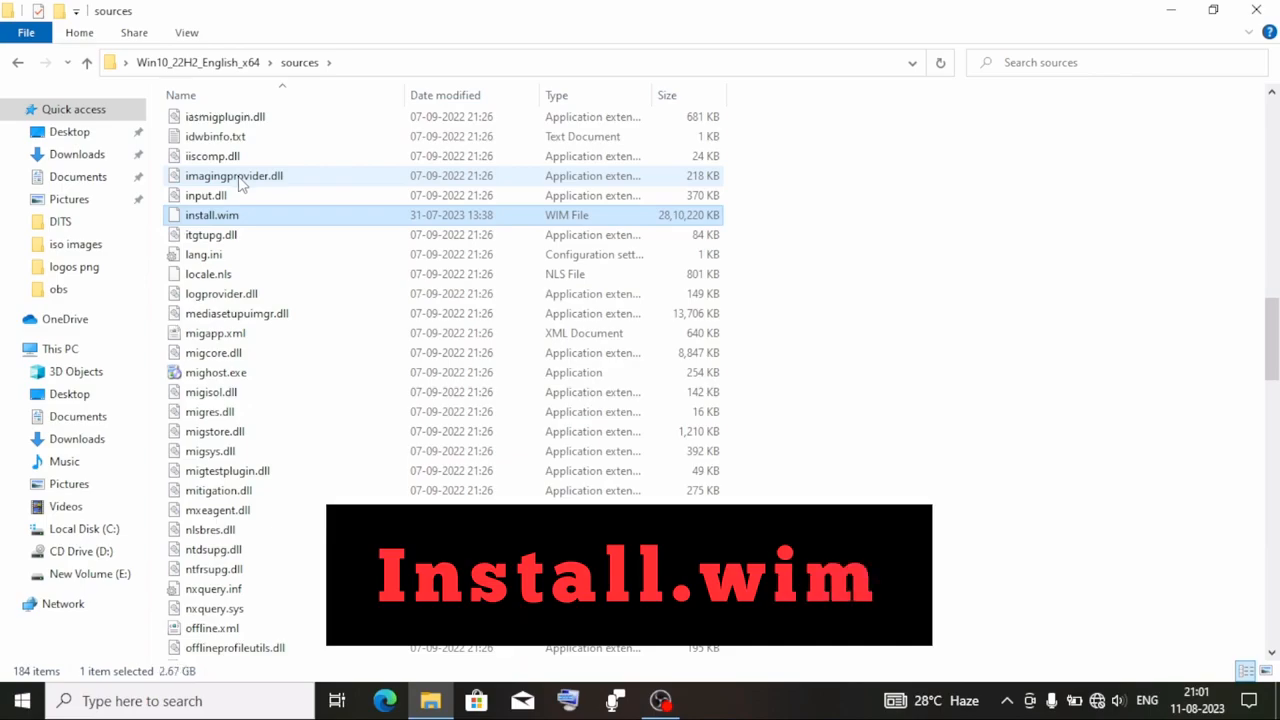
right_click(310, 224)
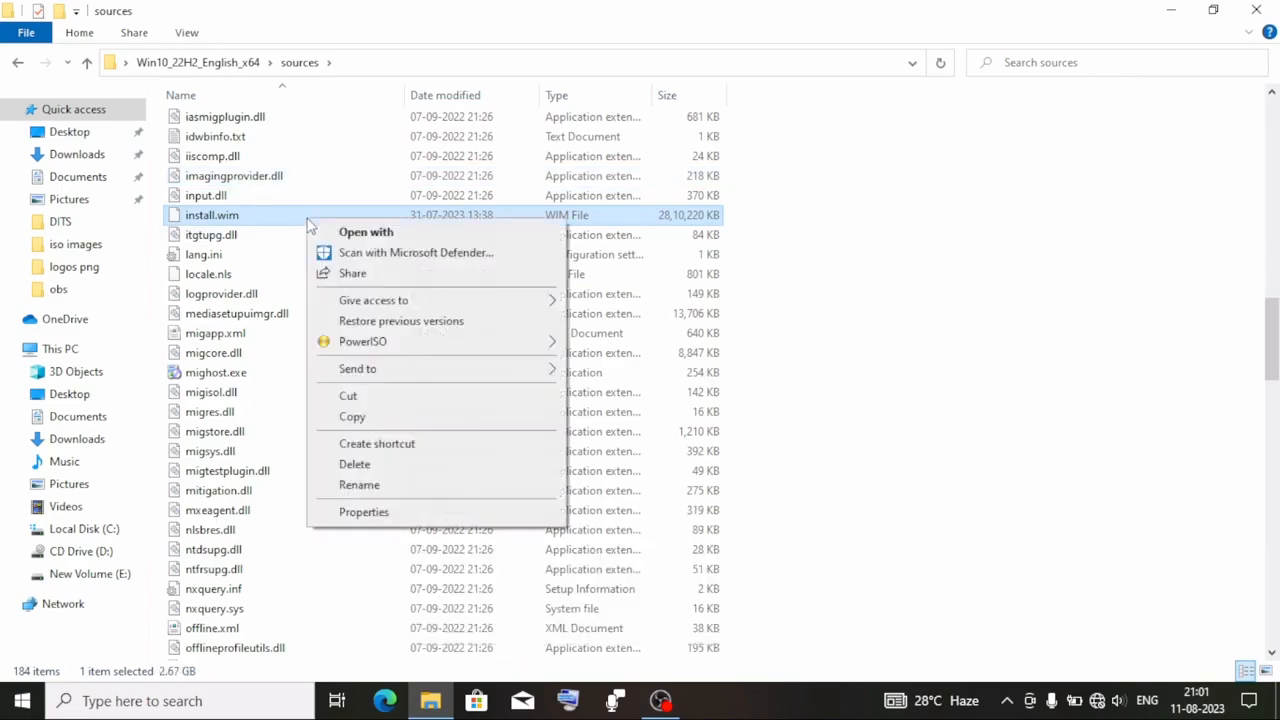
click(430, 464)
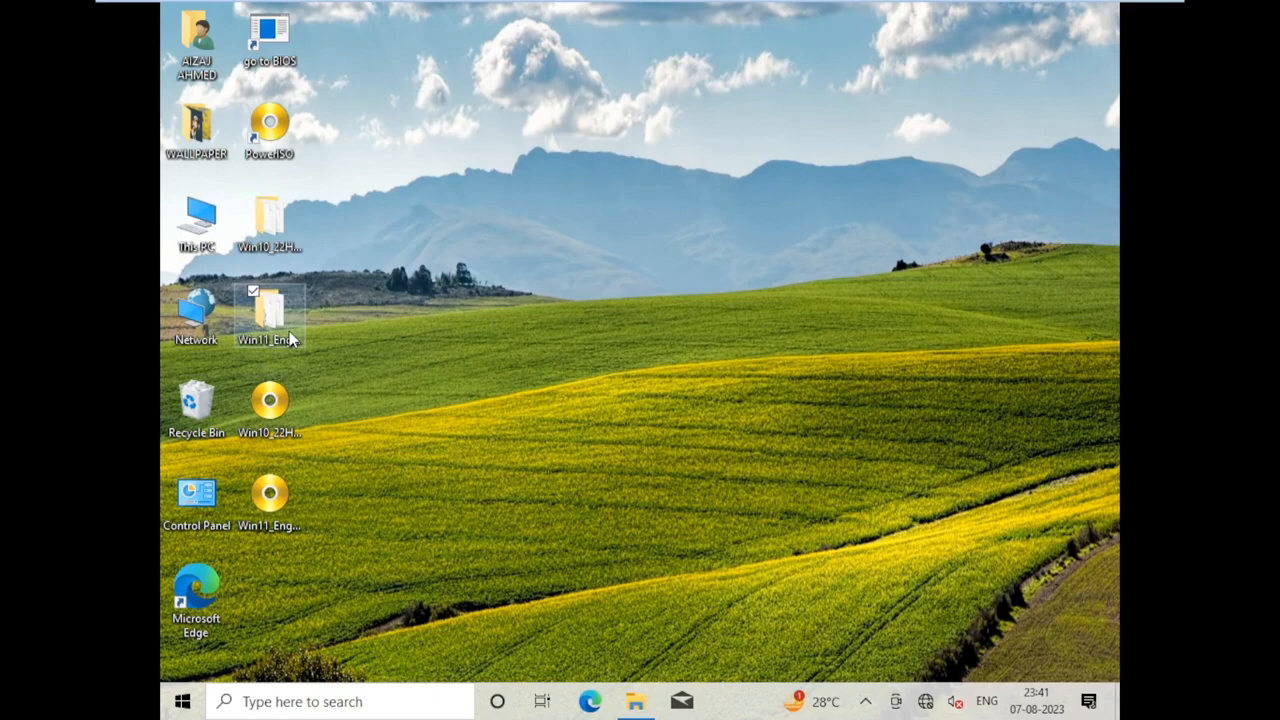
Copy install.wim from the sources folder of Win11_English_x64v1 and minimize its window.
double_click(268, 318)
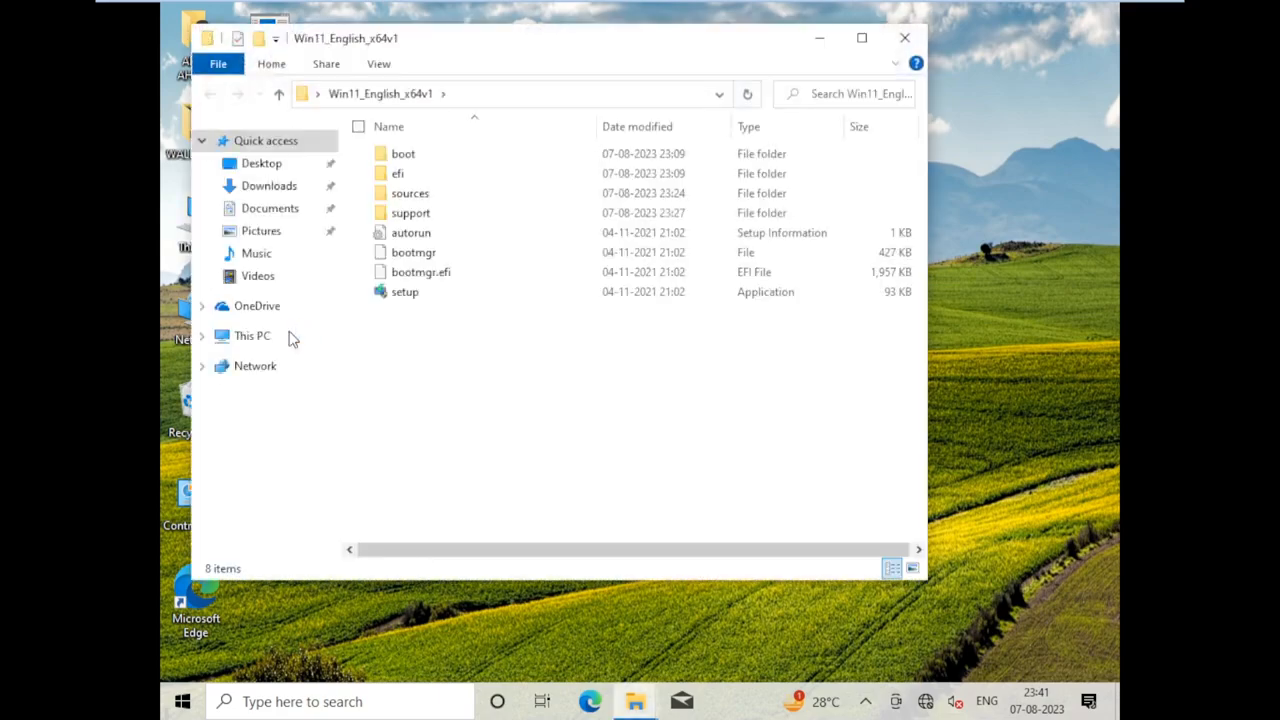
double_click(418, 193)
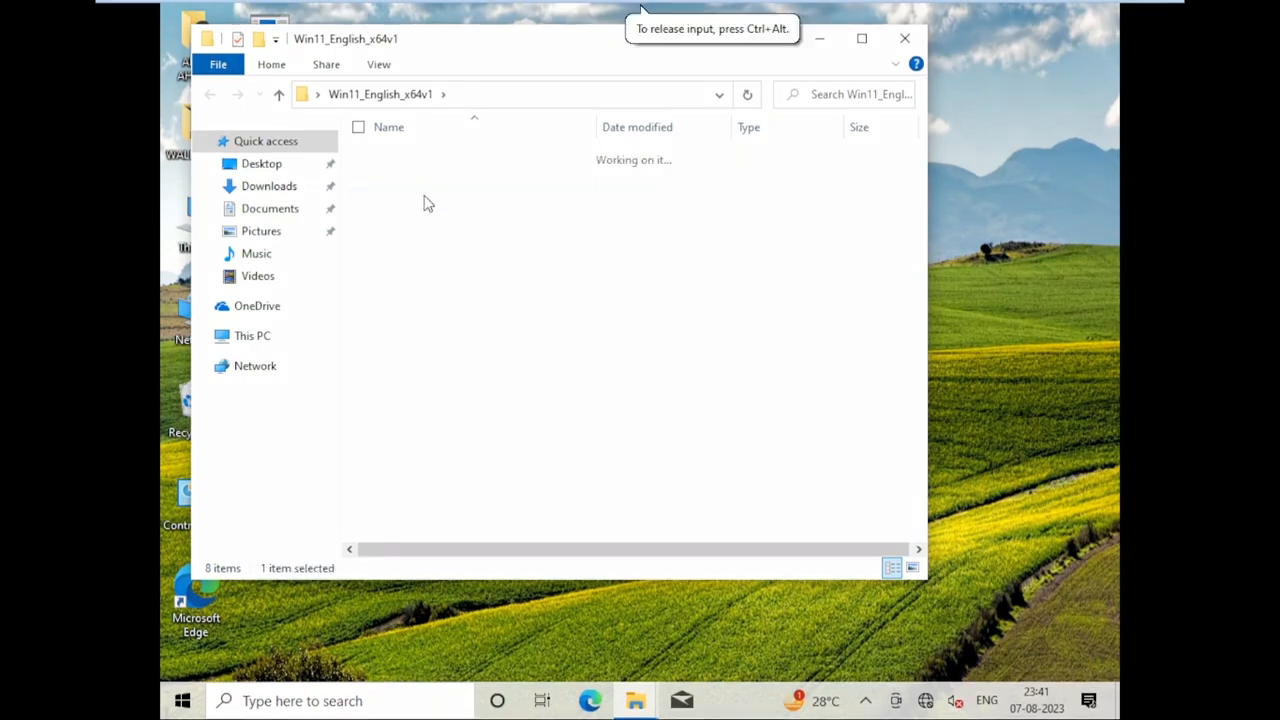
click(410, 279)
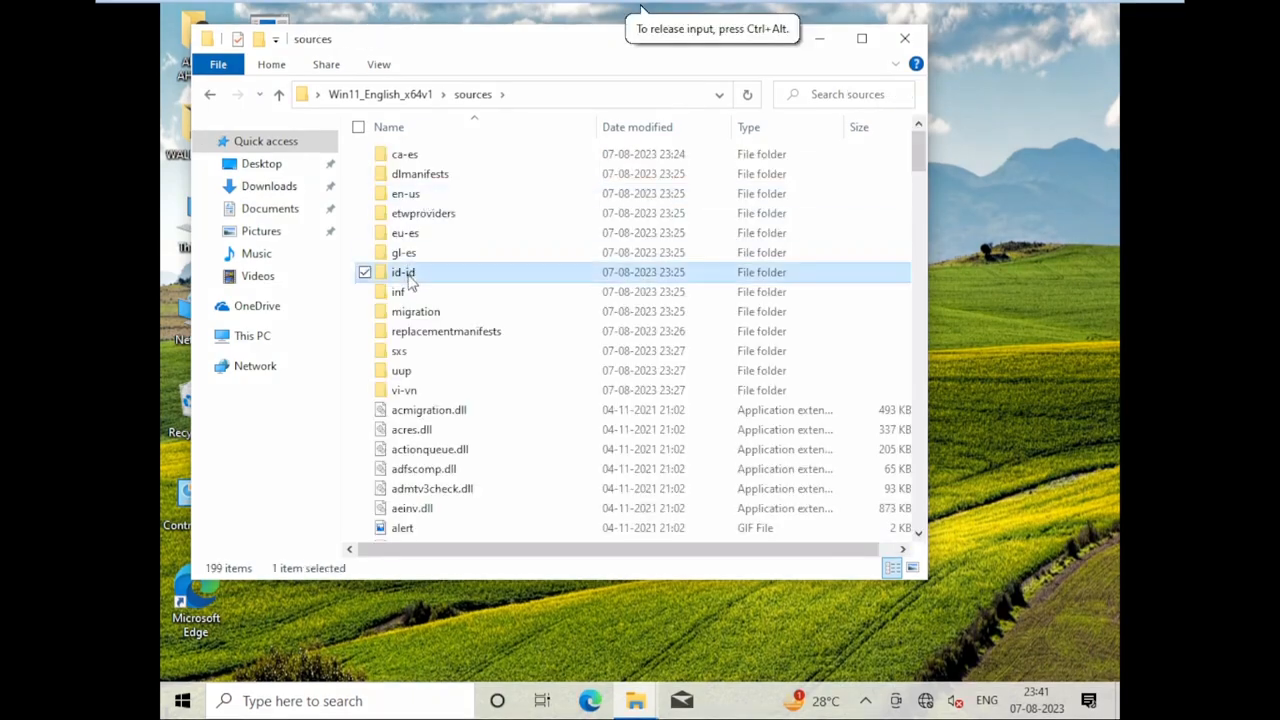
key(Down)
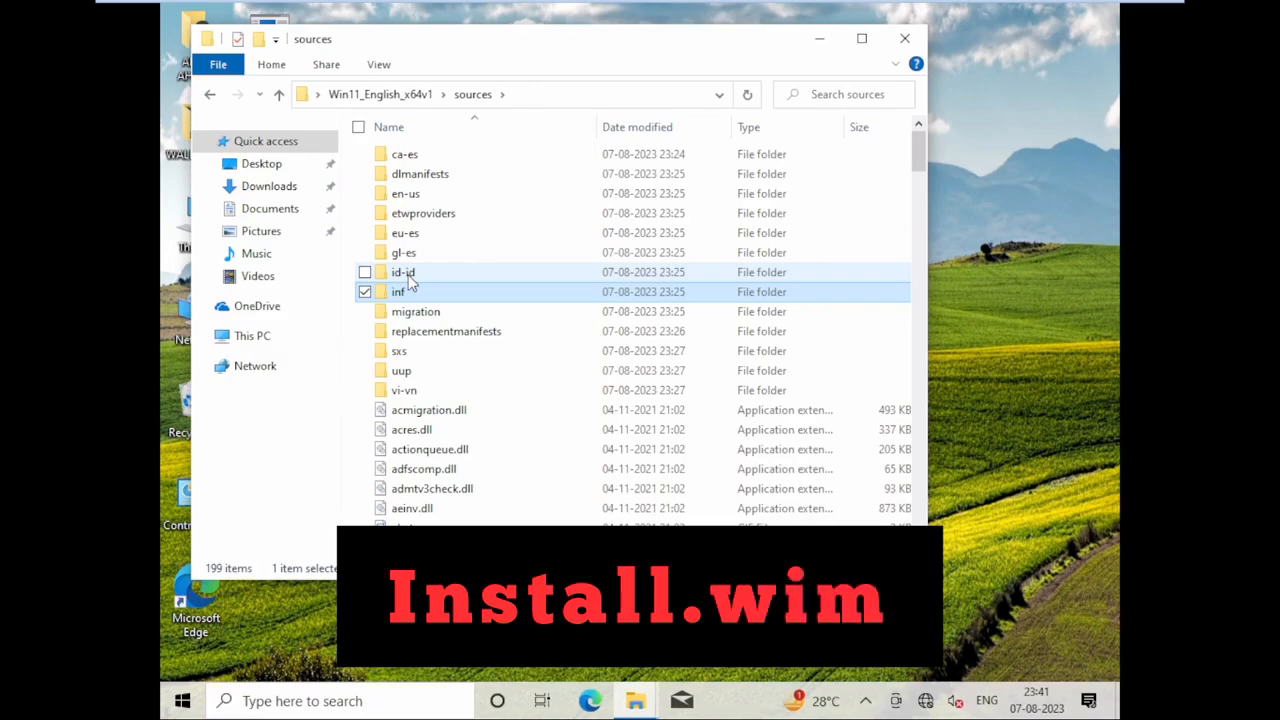
key(i)
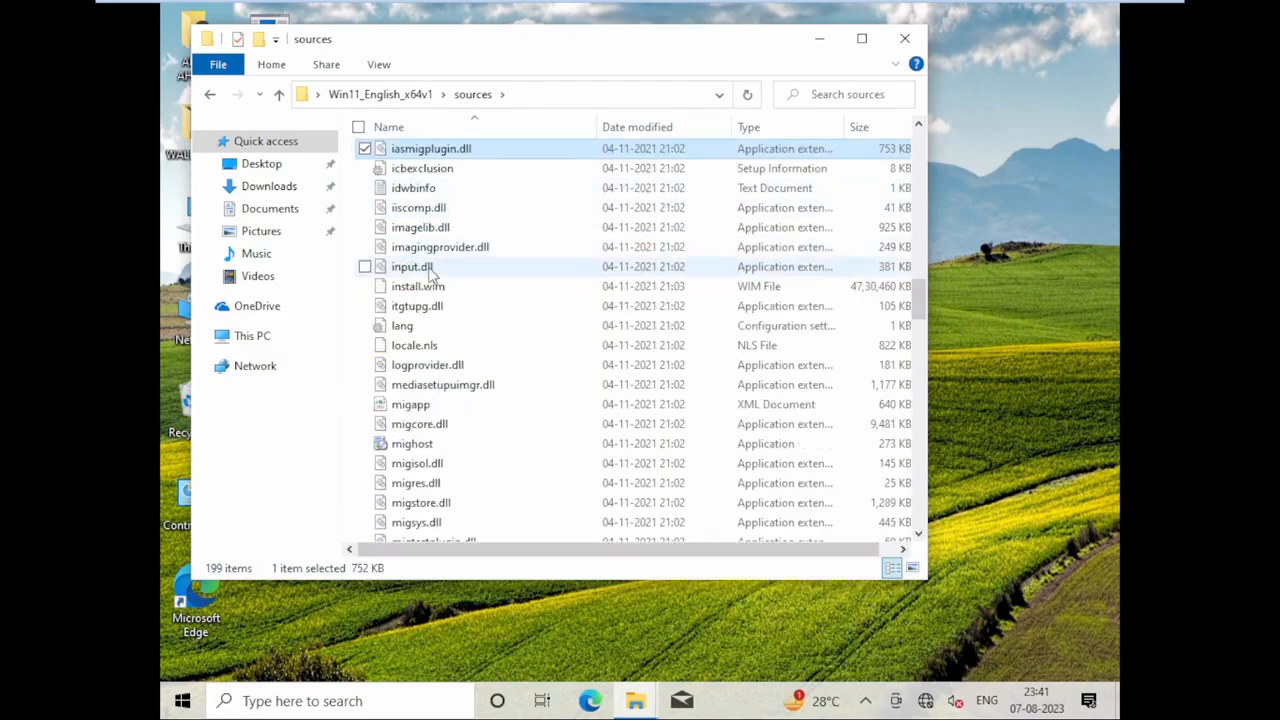
click(431, 287)
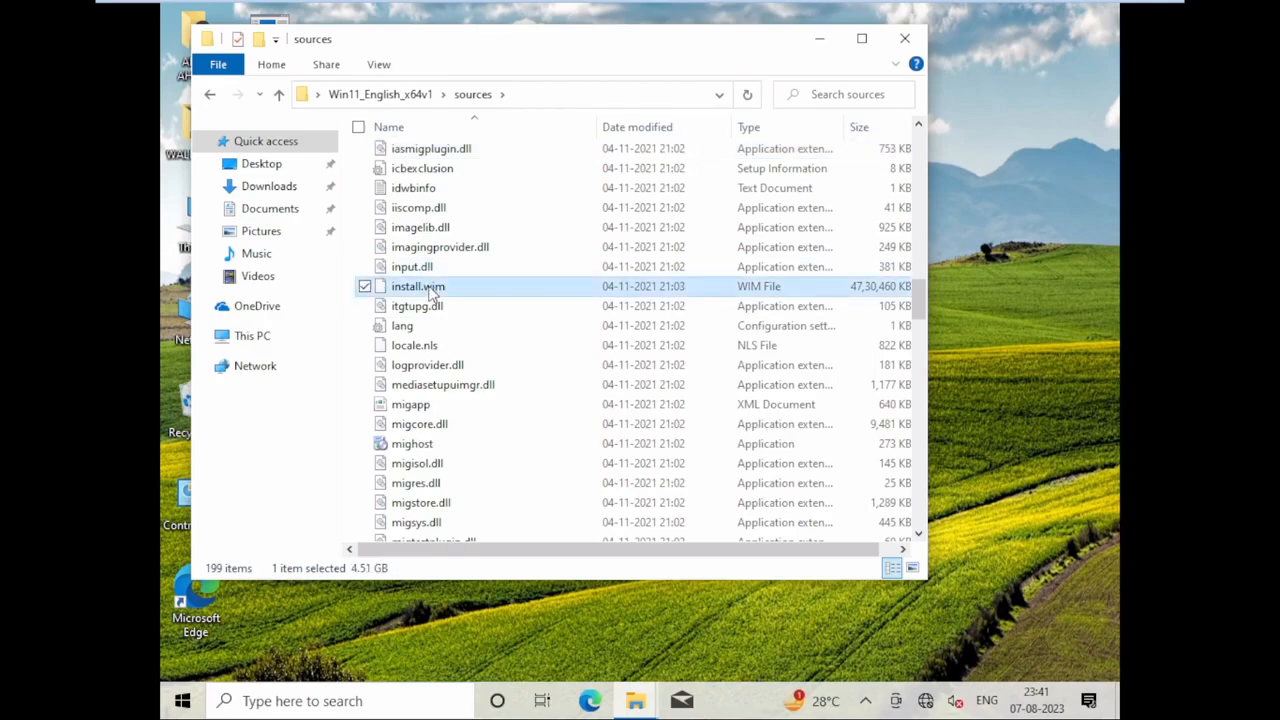
right_click(431, 289)
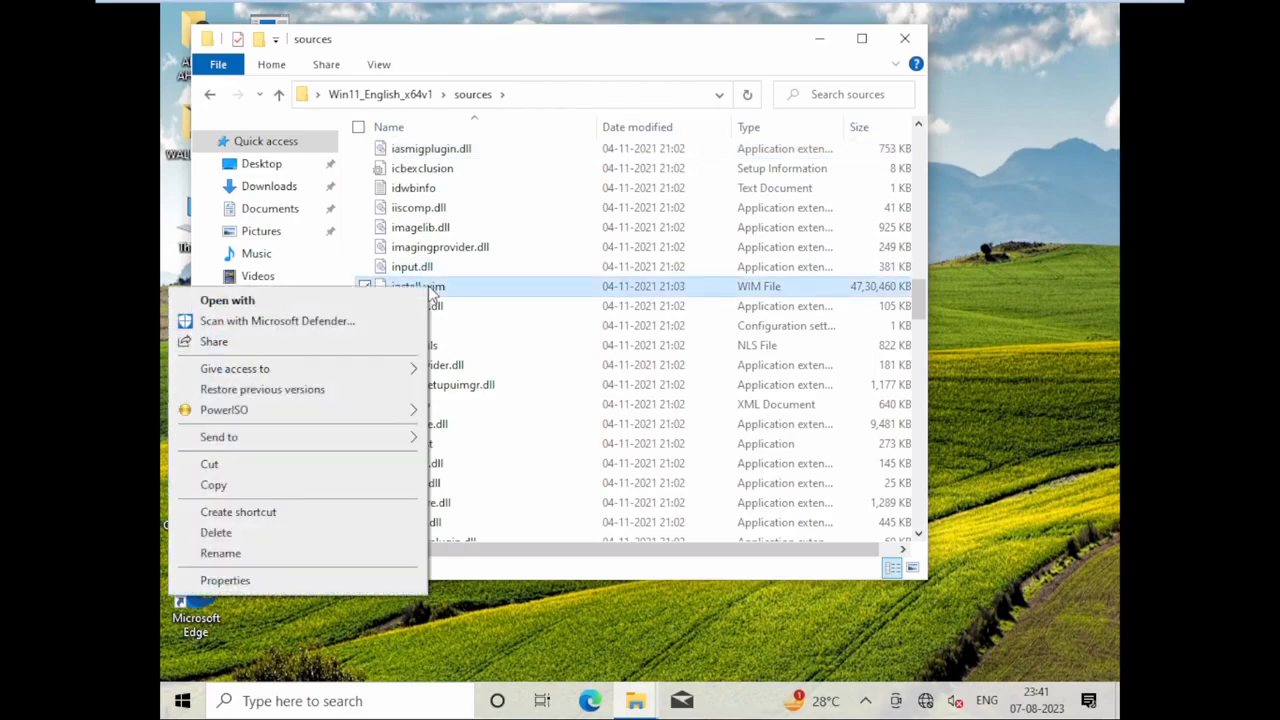
click(405, 497)
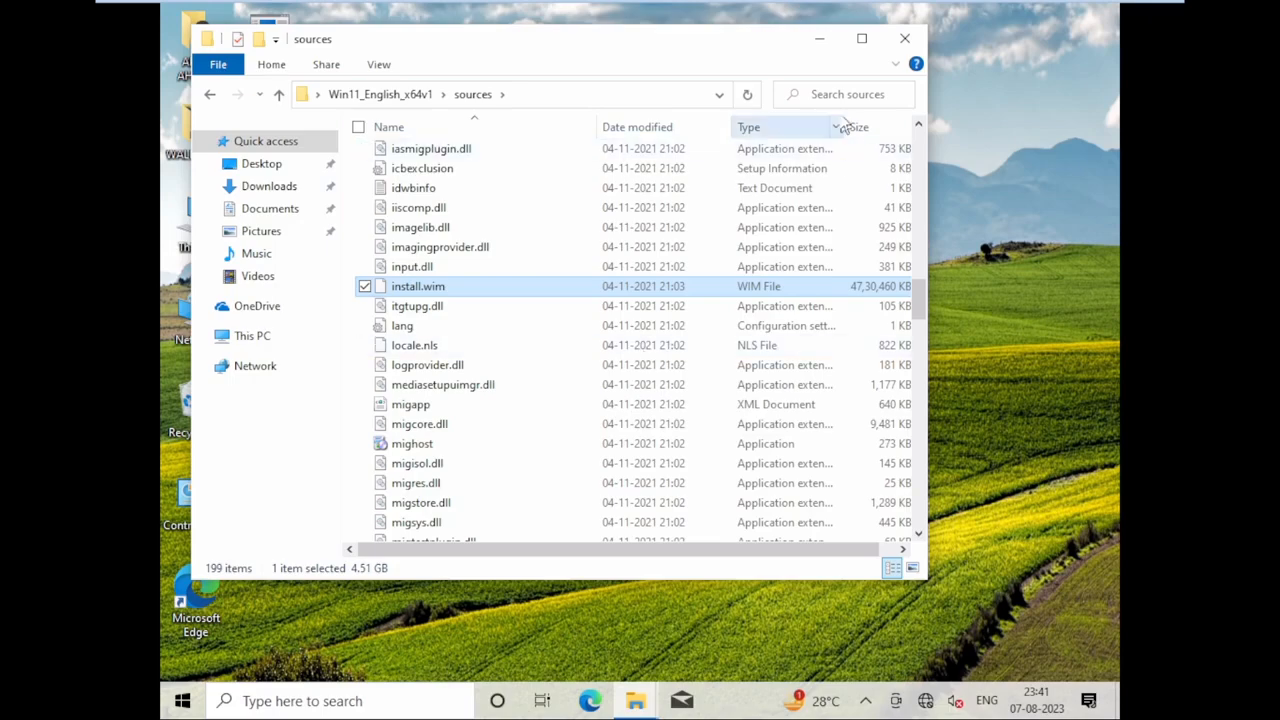
click(822, 42)
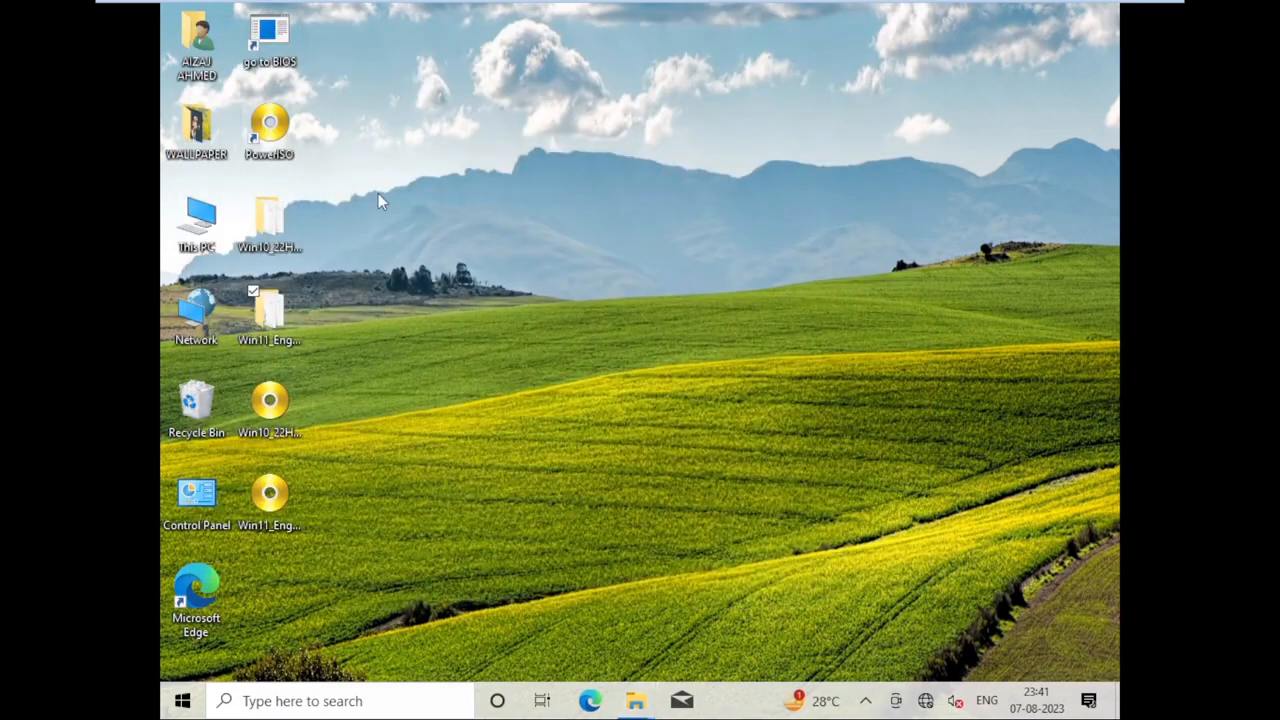
Paste the copied install.wim into the sources folder of Win10_22H2_English_x64.
double_click(283, 201)
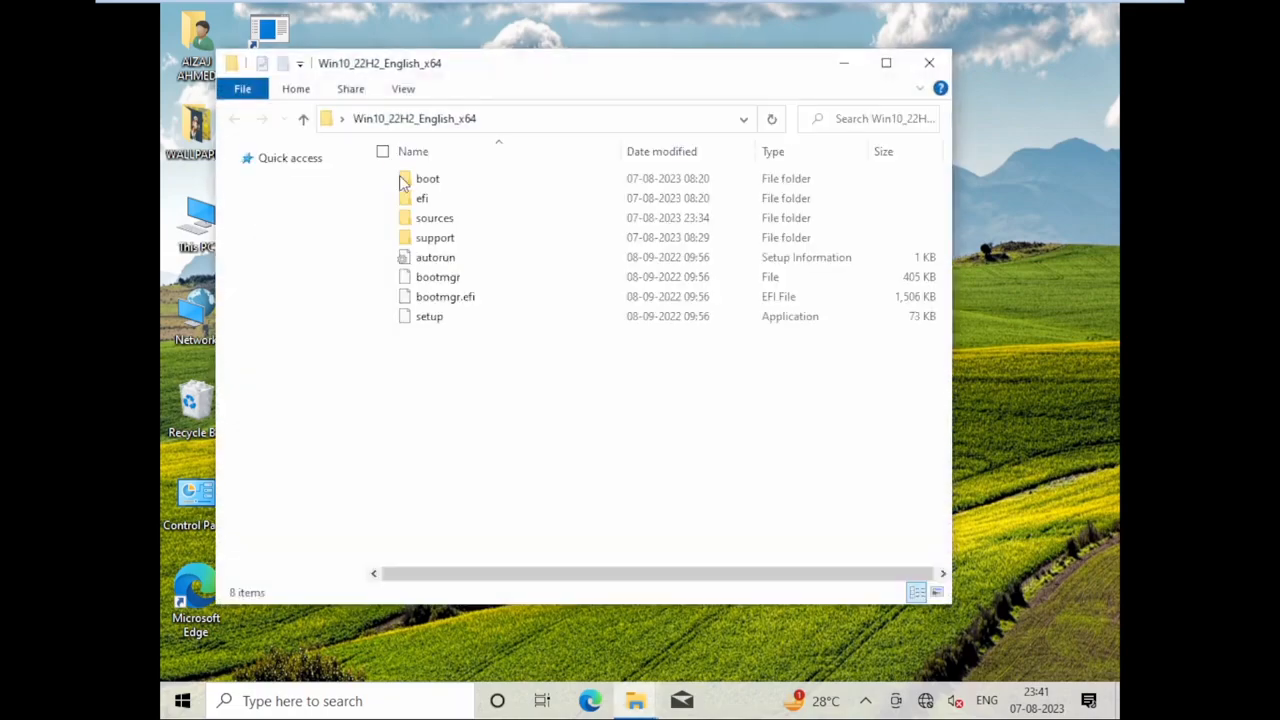
double_click(427, 221)
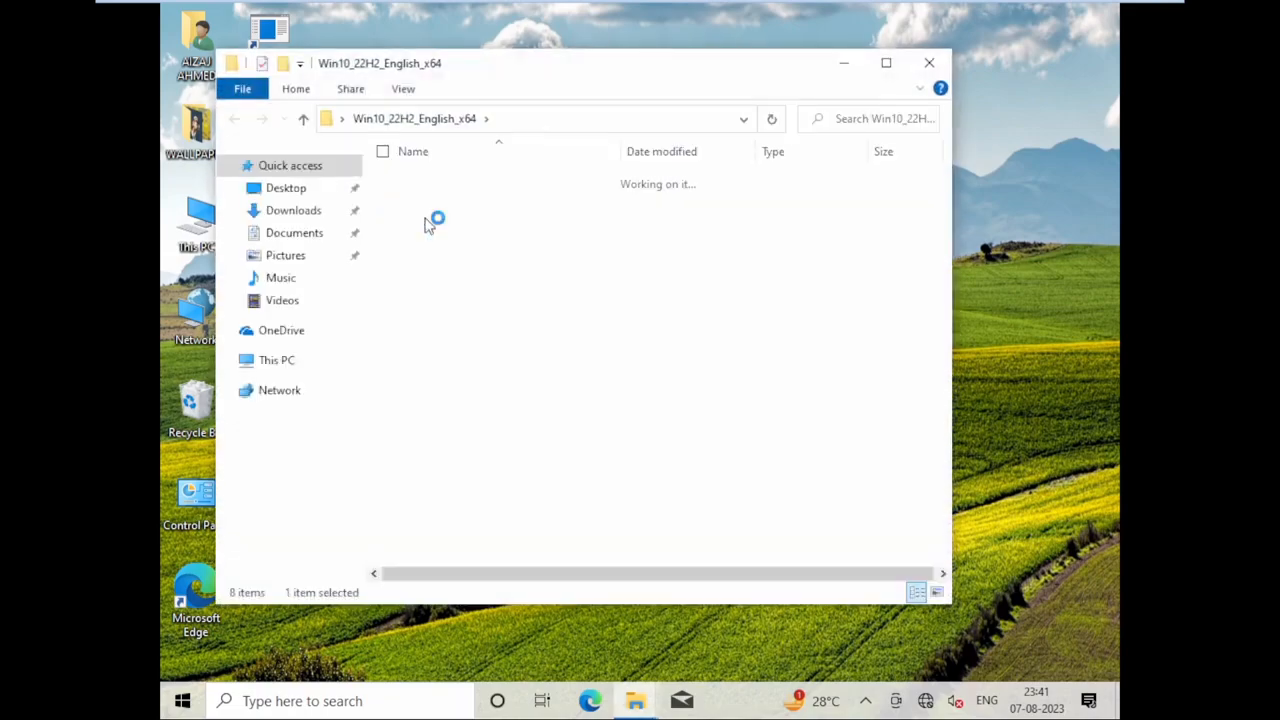
click(938, 452)
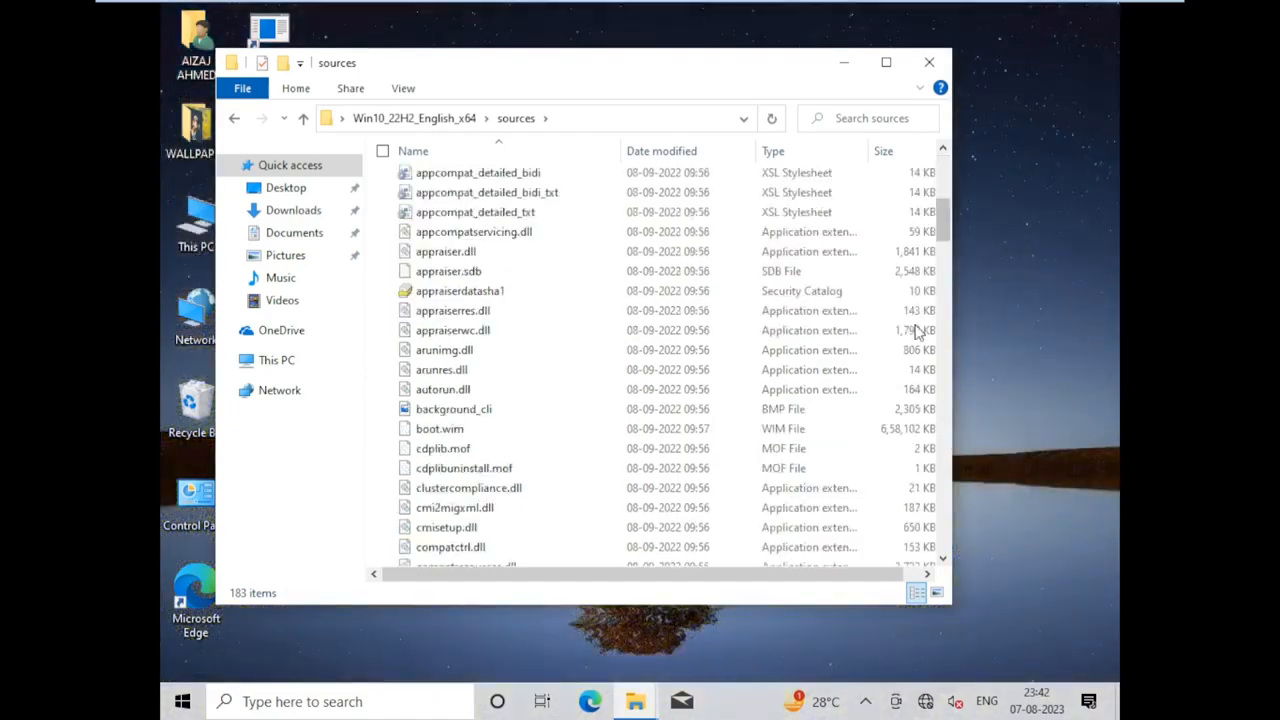
click(898, 65)
right_click(1050, 300)
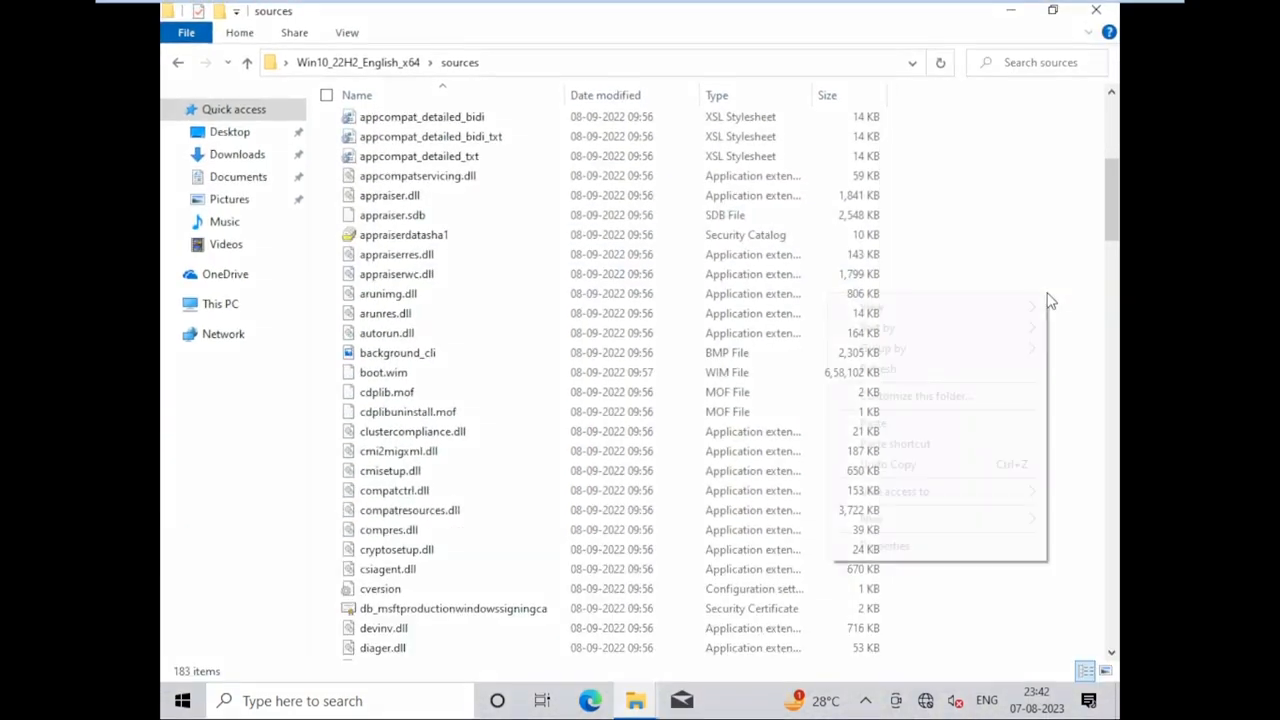
click(995, 425)
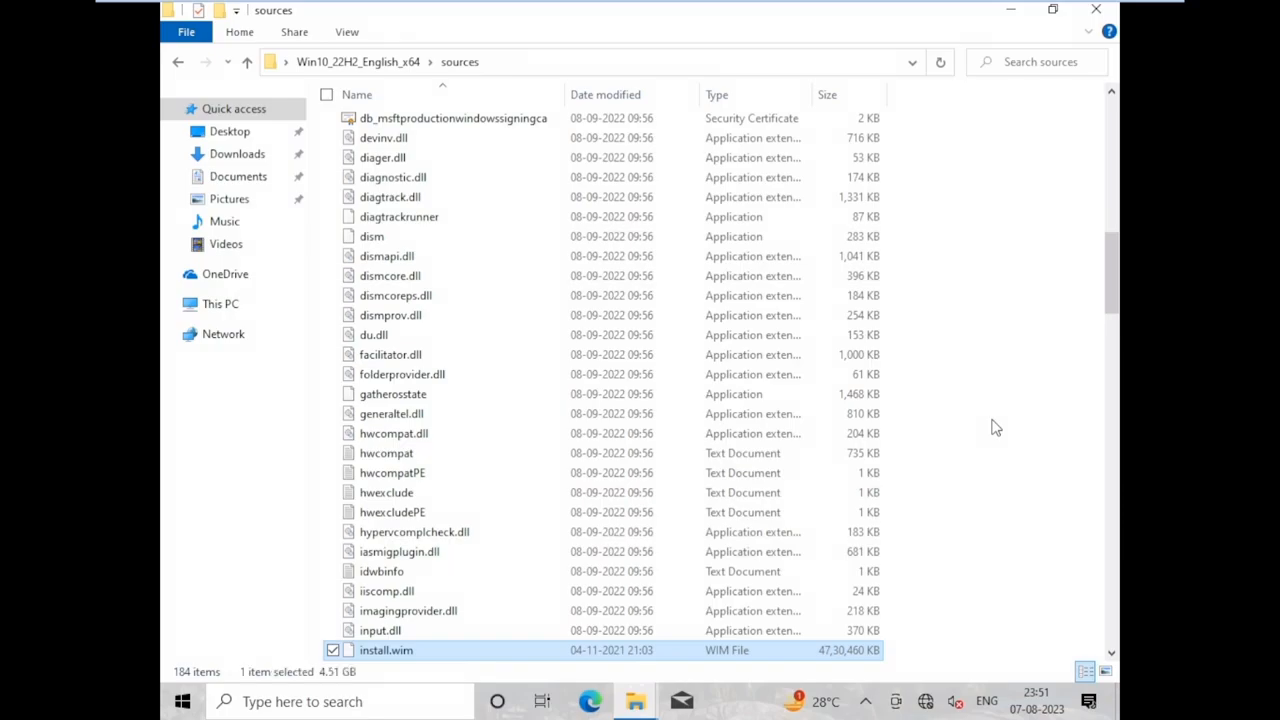
Run setup from the Win10_22H2_English_x64 folder with permission to make changes, and minimize the folder window.
key(BackSpace)
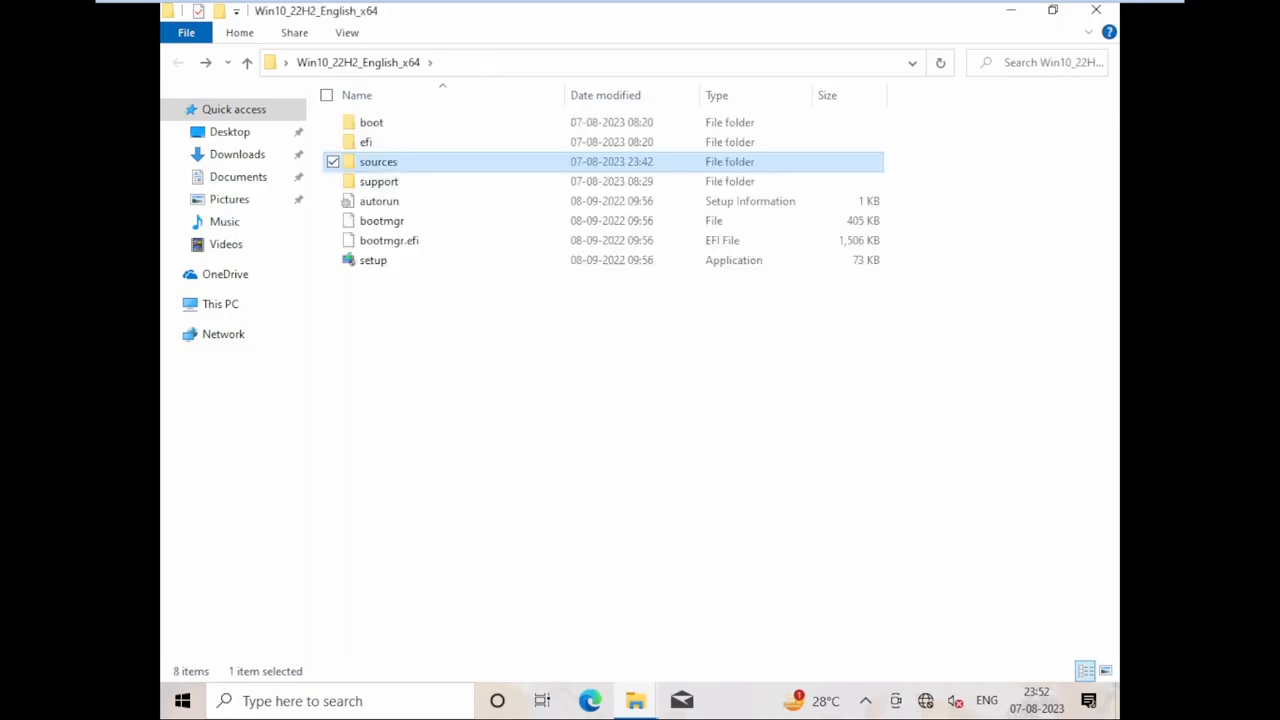
click(500, 290)
click(484, 266)
double_click(484, 268)
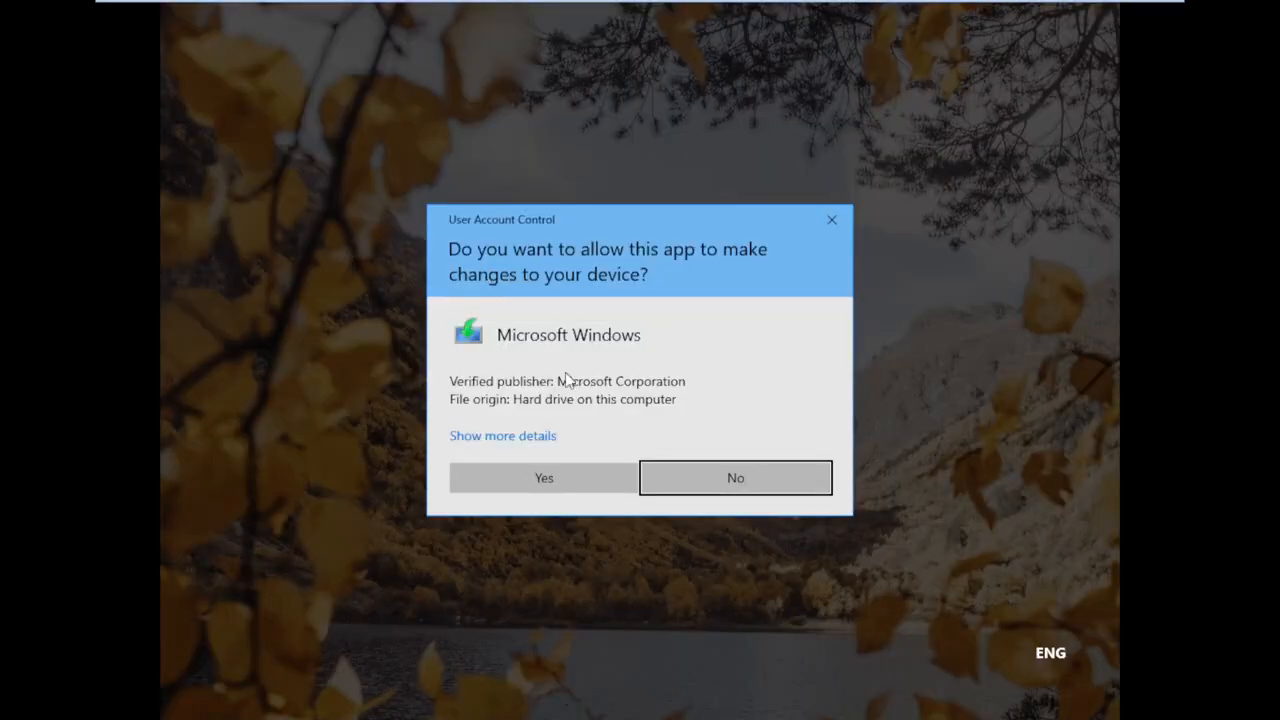
click(587, 472)
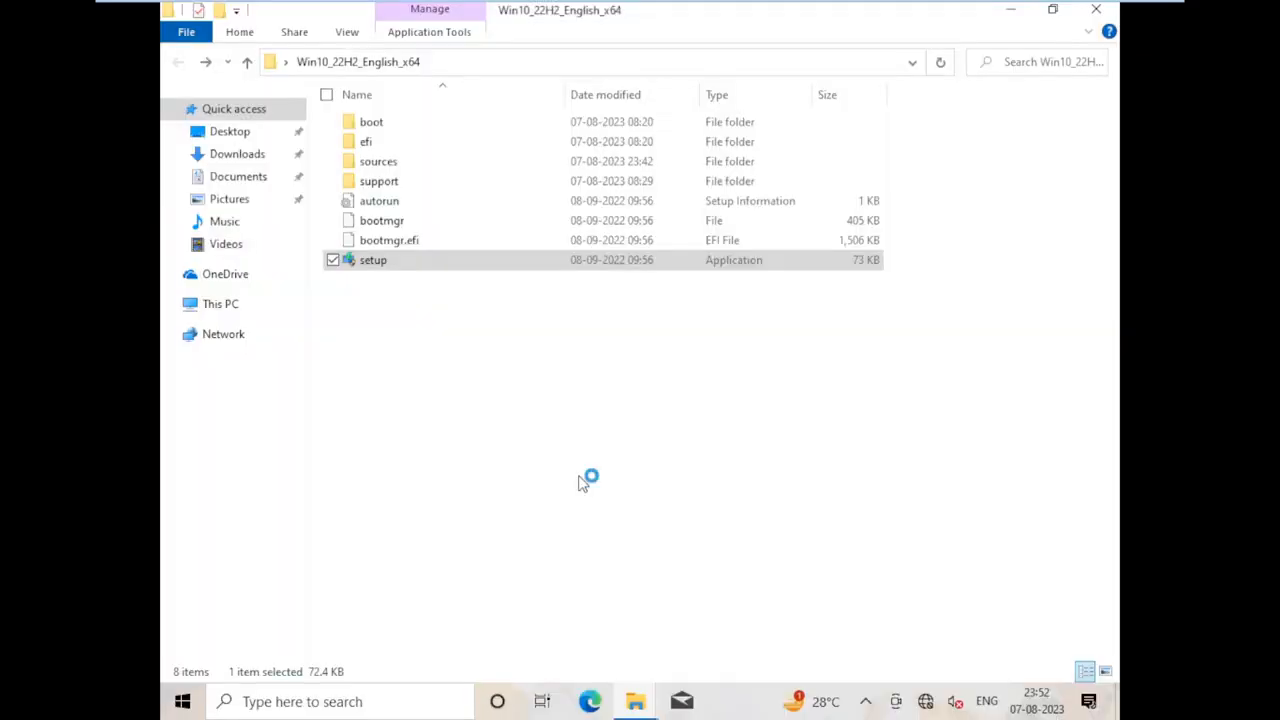
click(1009, 14)
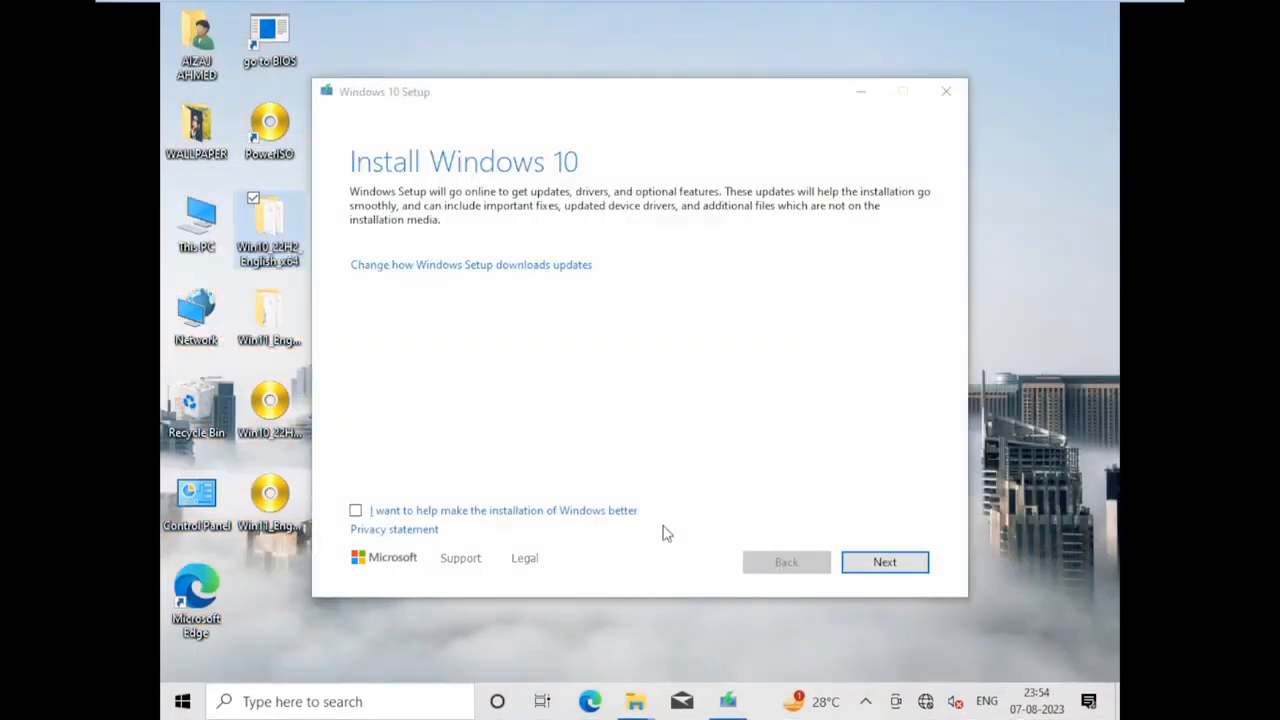
Proceed through Windows 10 Setup, accept the license terms, and install Windows 11 Home keeping personal files and apps.
click(854, 565)
click(856, 569)
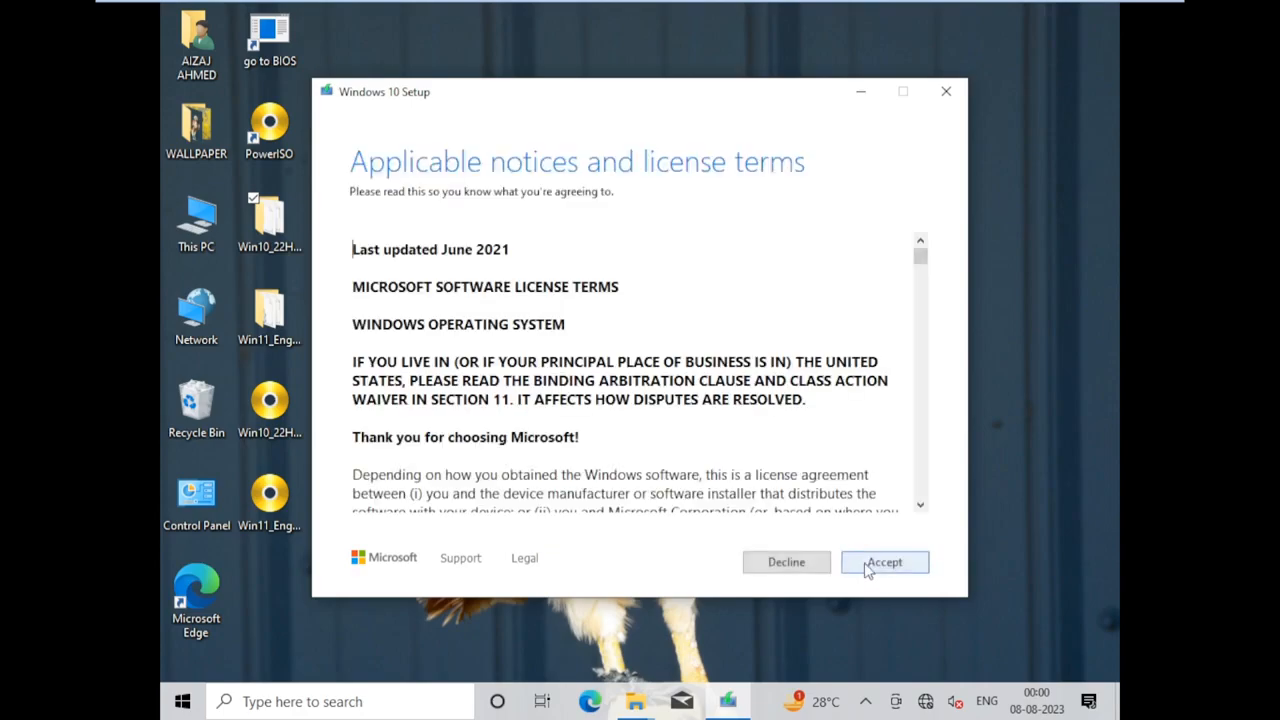
click(858, 567)
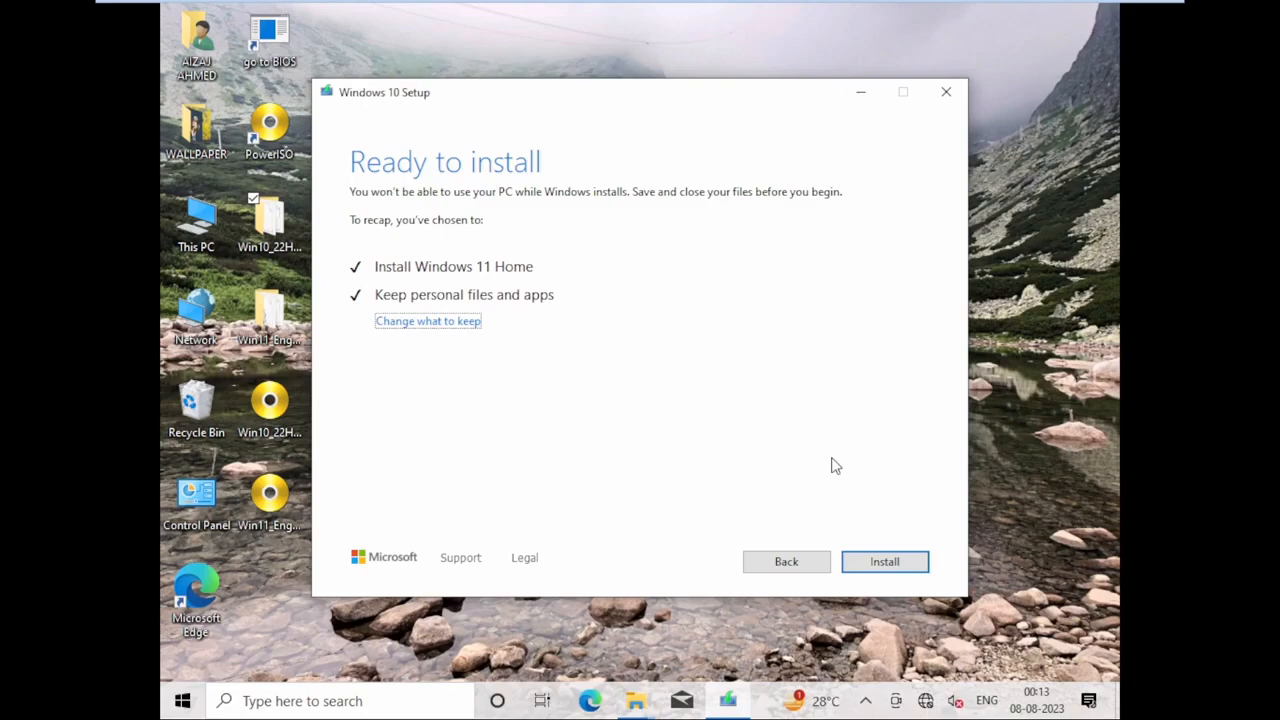
click(858, 566)
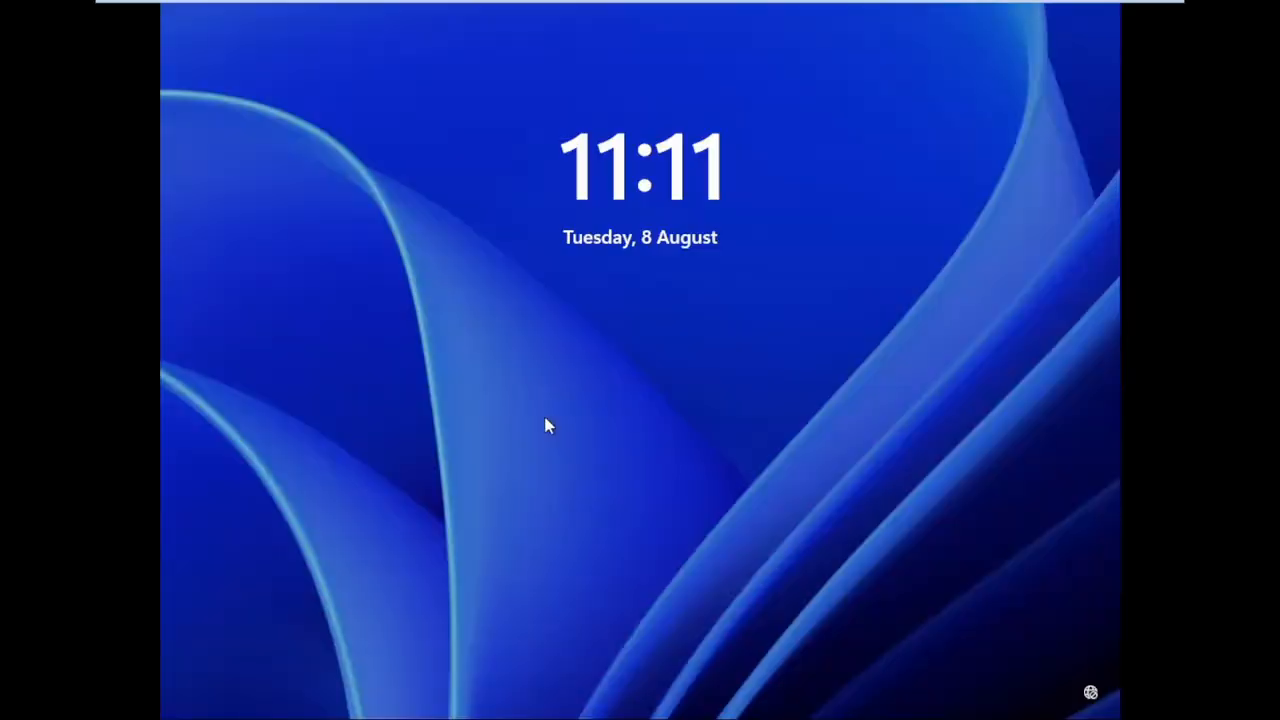
Unlock the screen and sign in to the local account on the upgraded system.
click(514, 394)
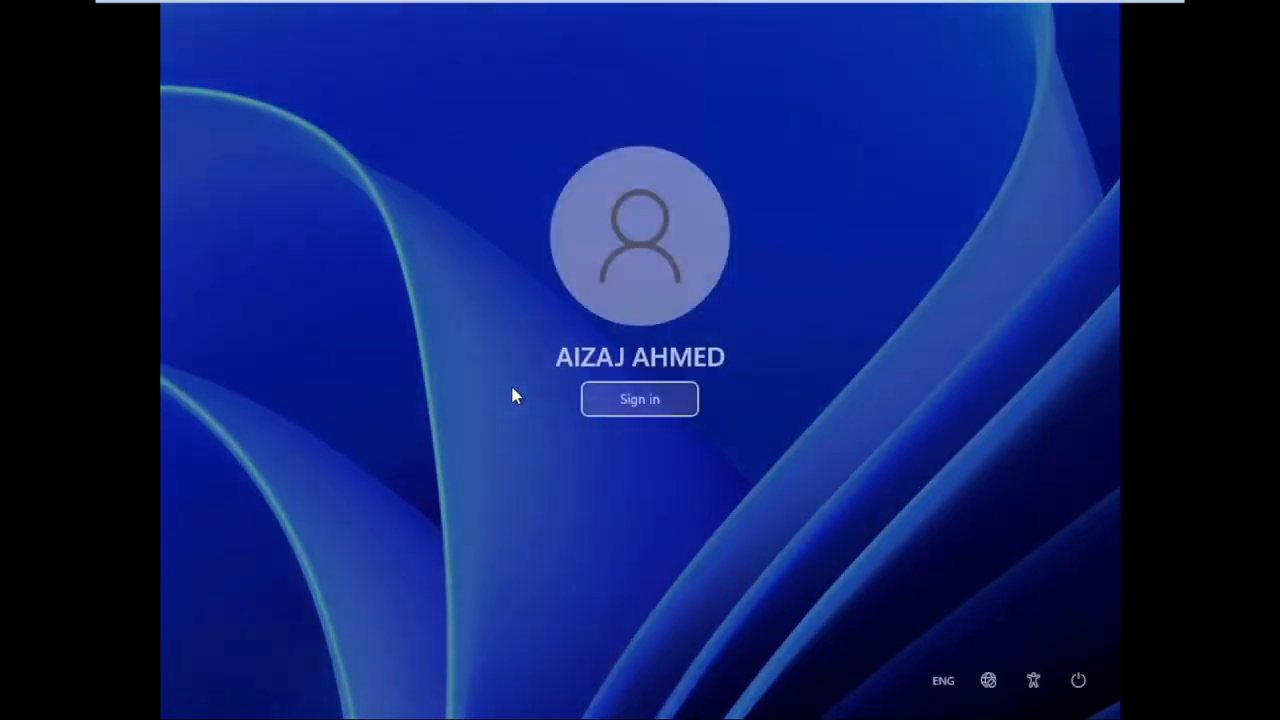
click(634, 414)
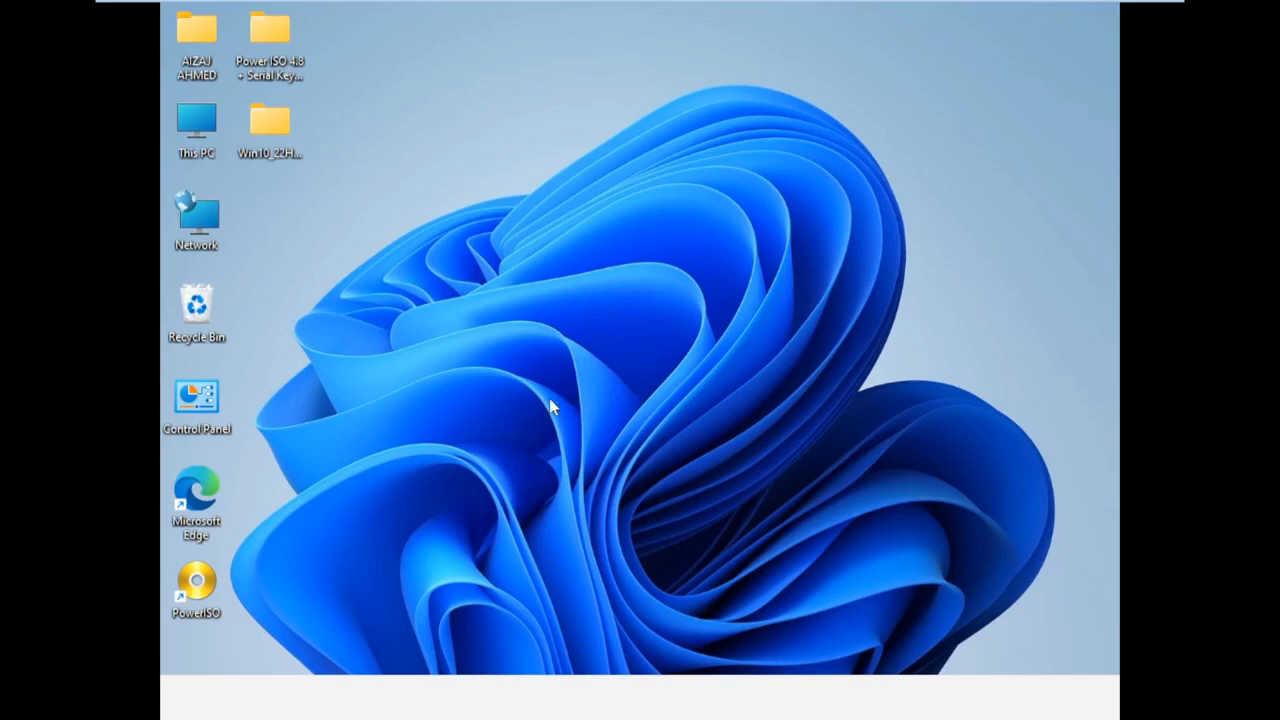
click(255, 60)
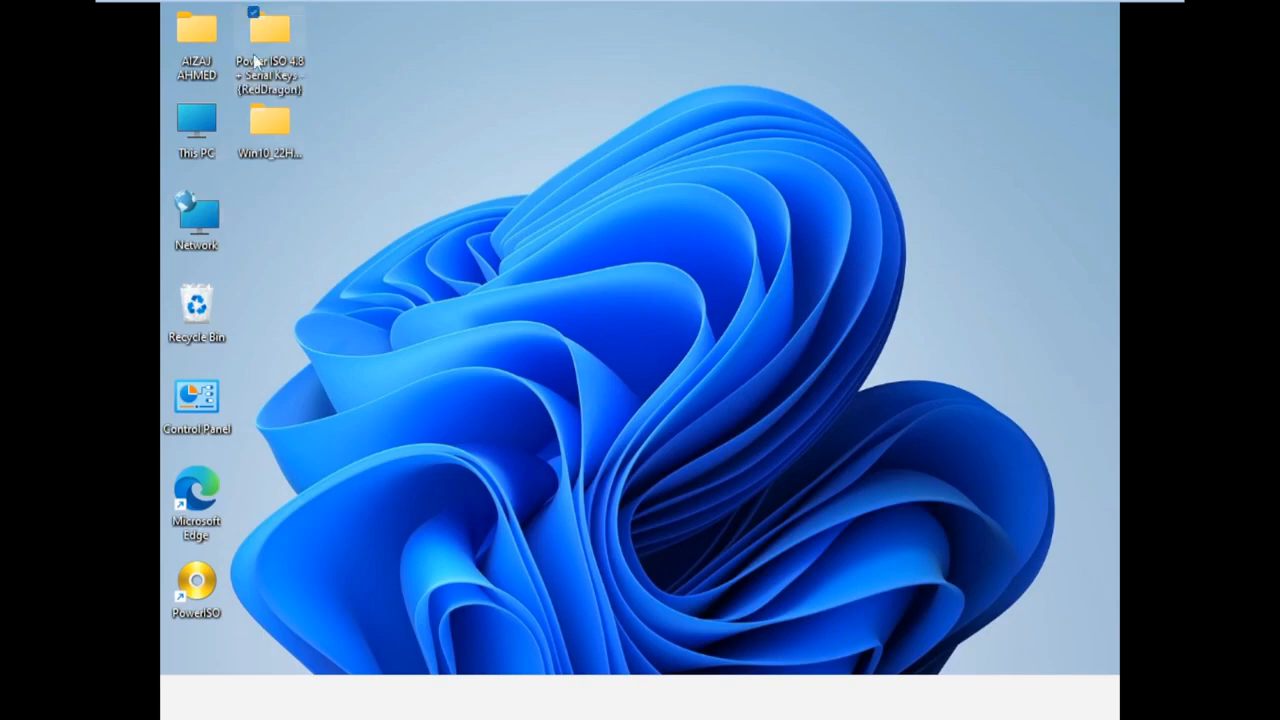
click(255, 122)
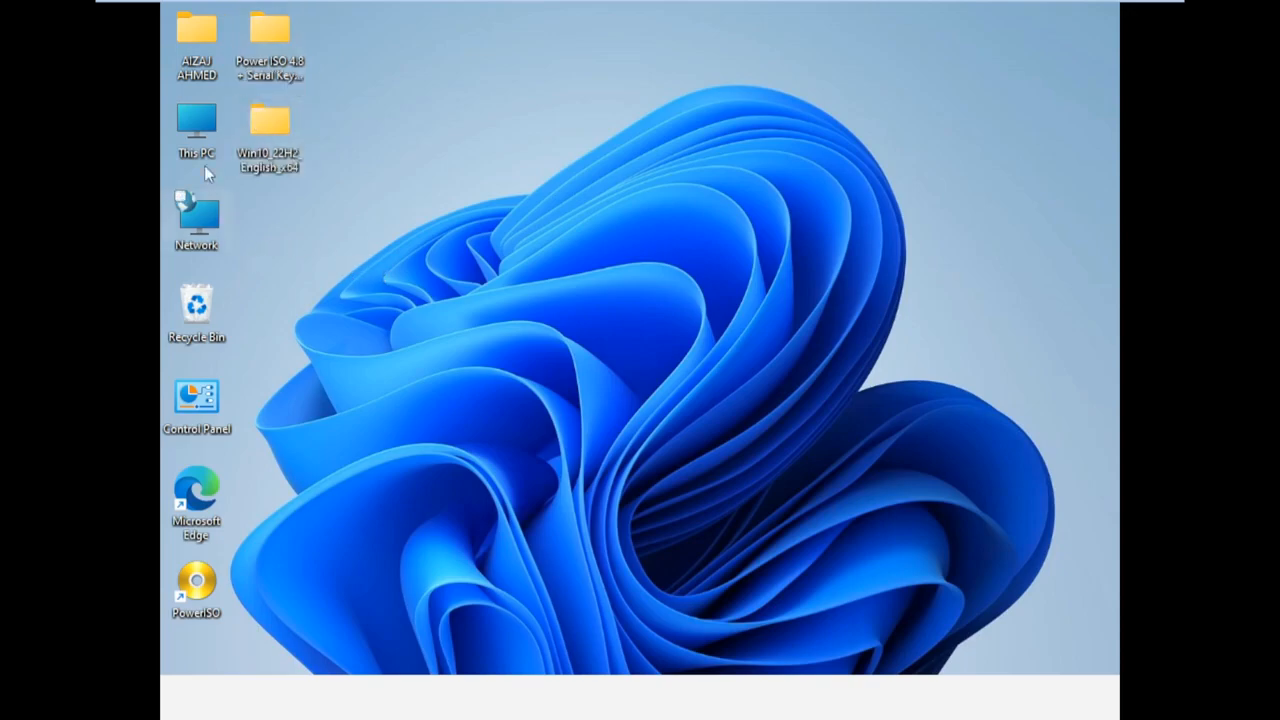
Open the properties of This PC and examine the Windows edition, version and installation date in the Windows specifications.
click(199, 140)
double_click(199, 140)
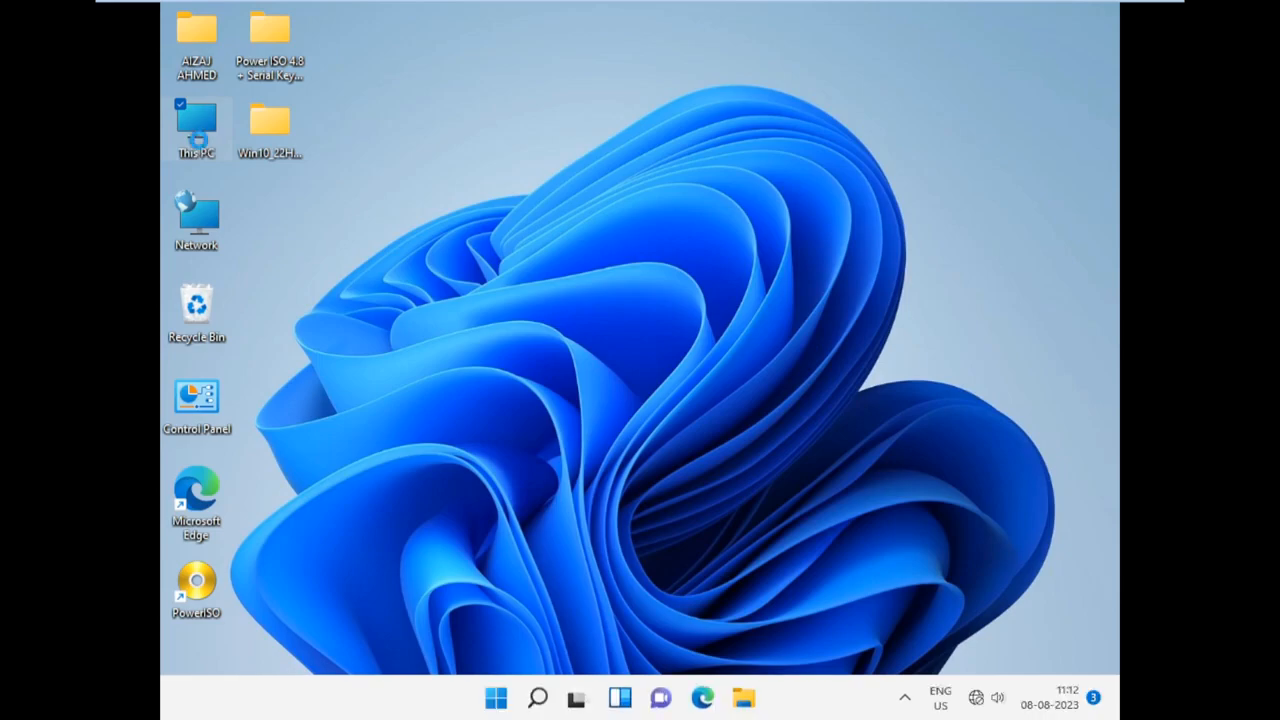
right_click(200, 145)
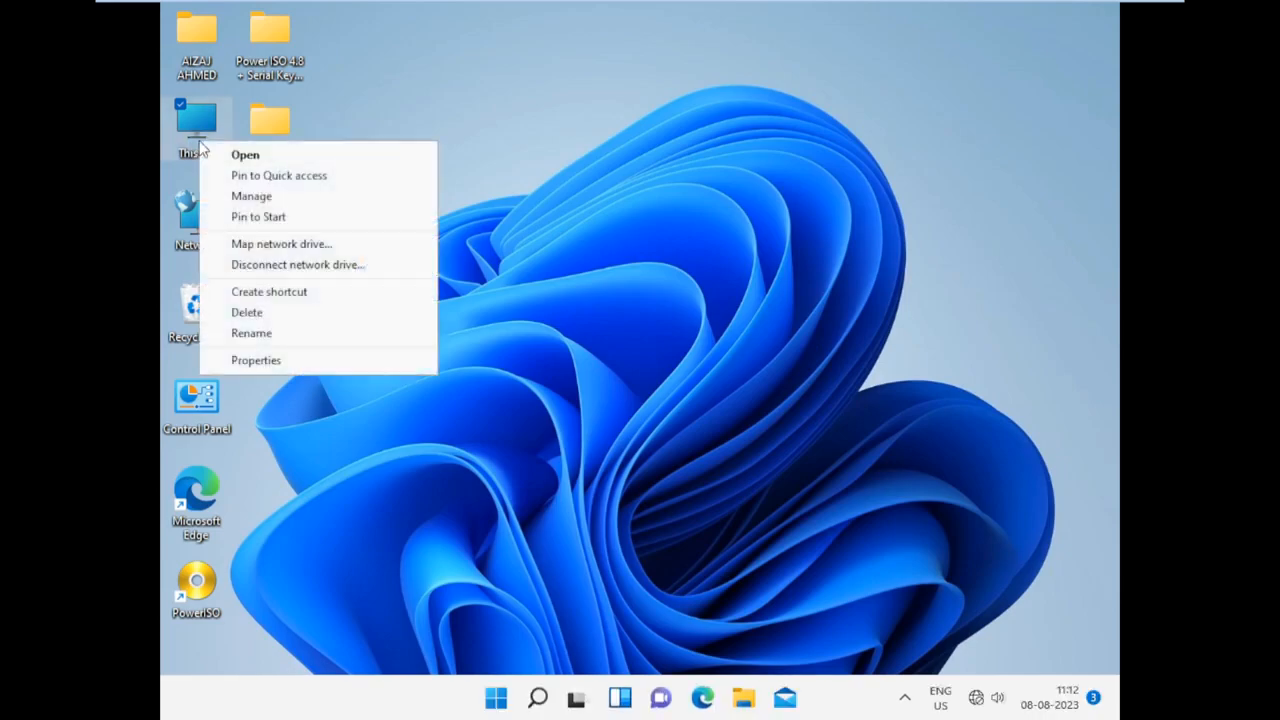
click(287, 362)
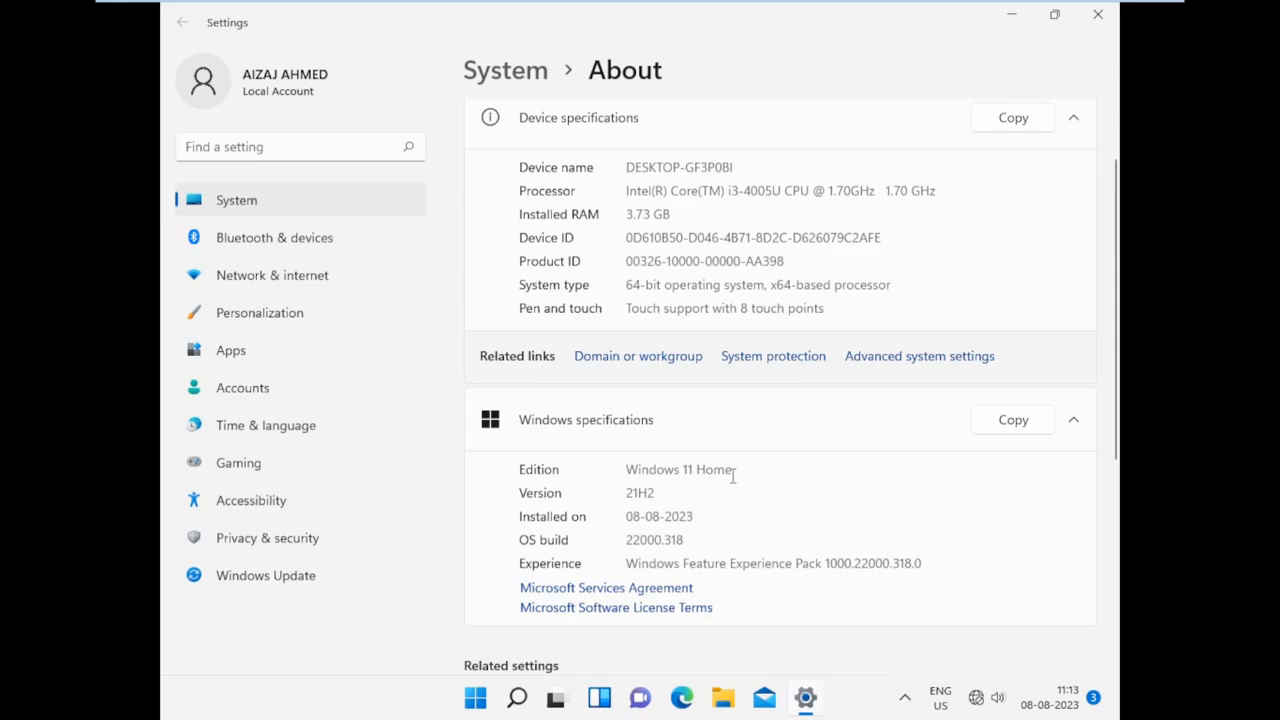
drag(732, 472, 622, 469)
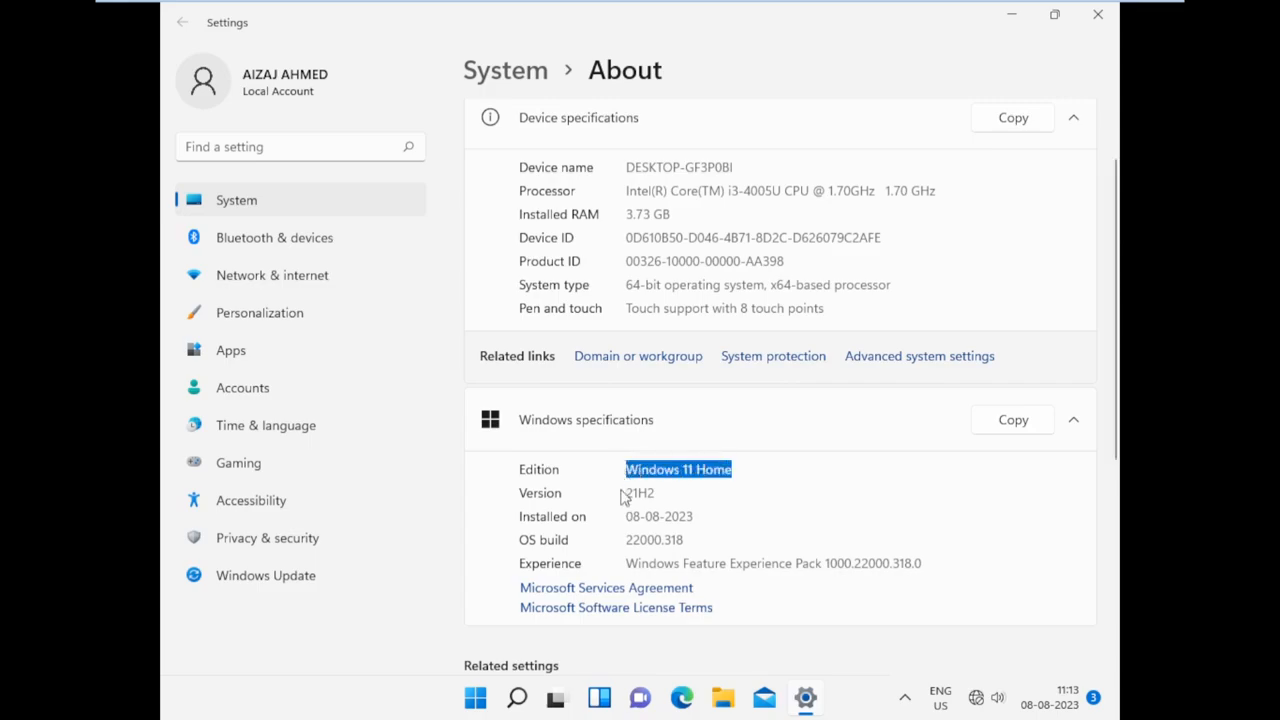
drag(626, 493, 656, 494)
click(658, 493)
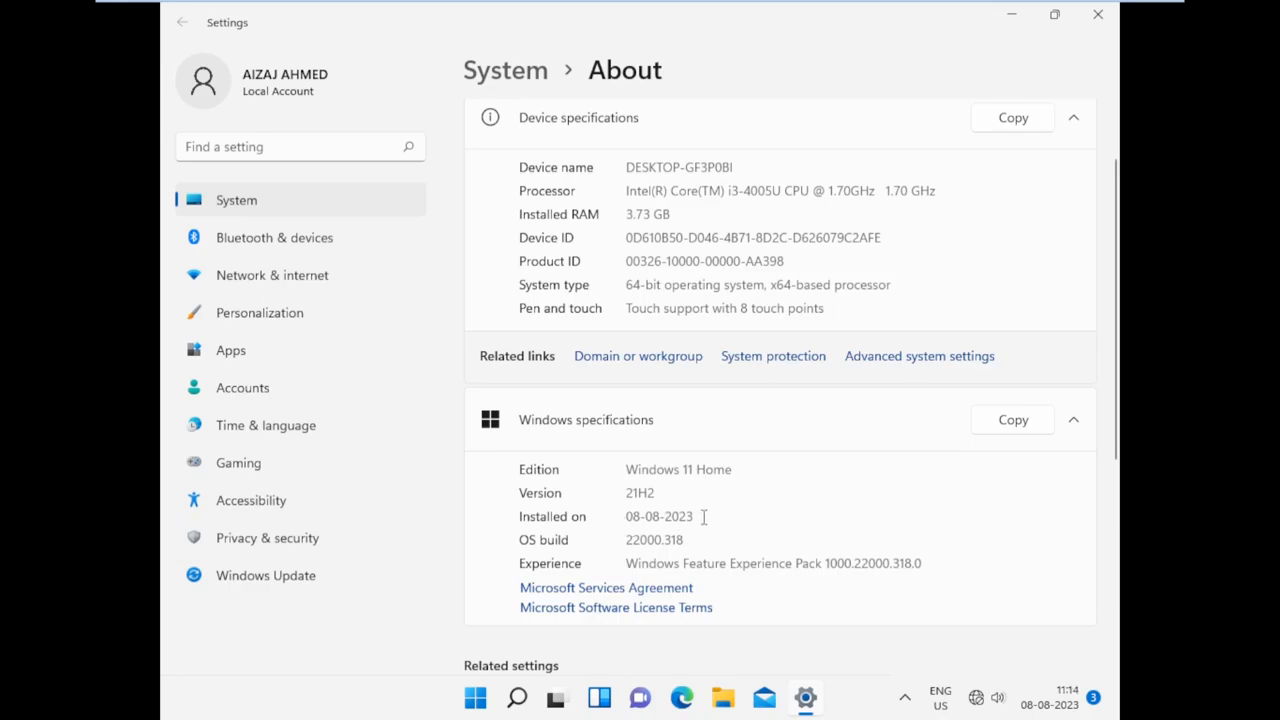
drag(694, 518, 622, 516)
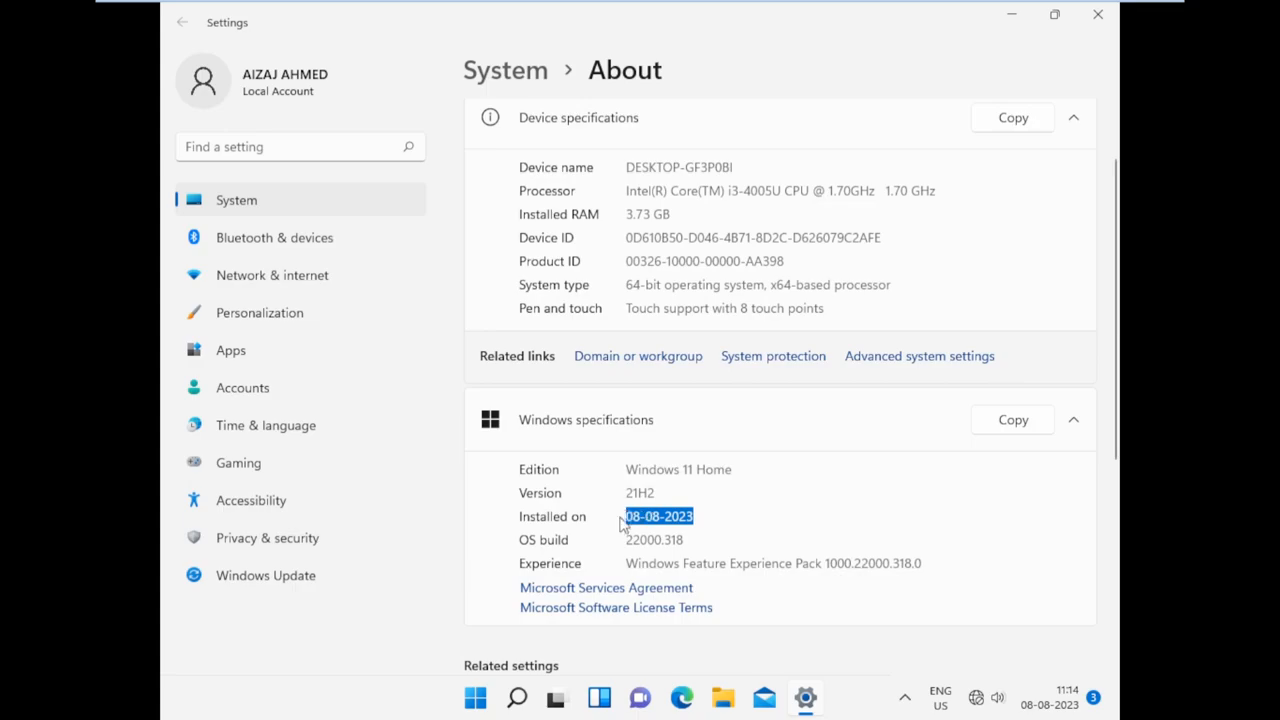
click(657, 556)
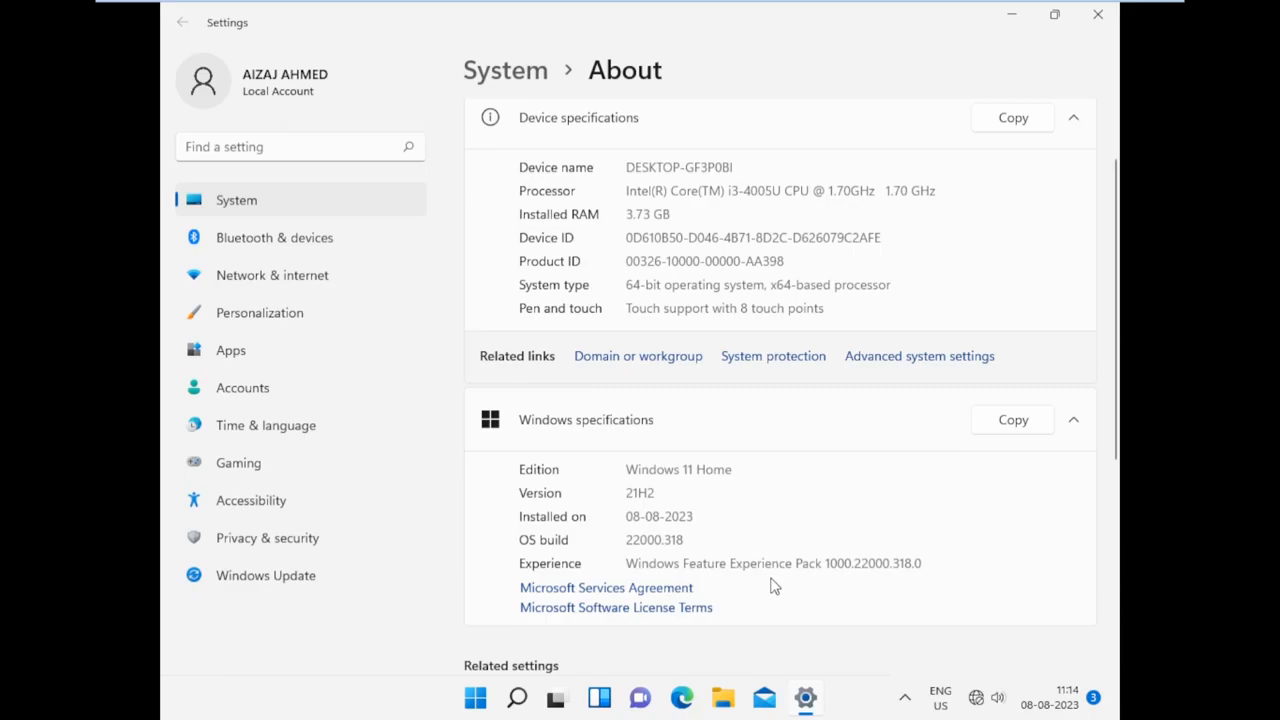
scroll(771, 586, up, 2)
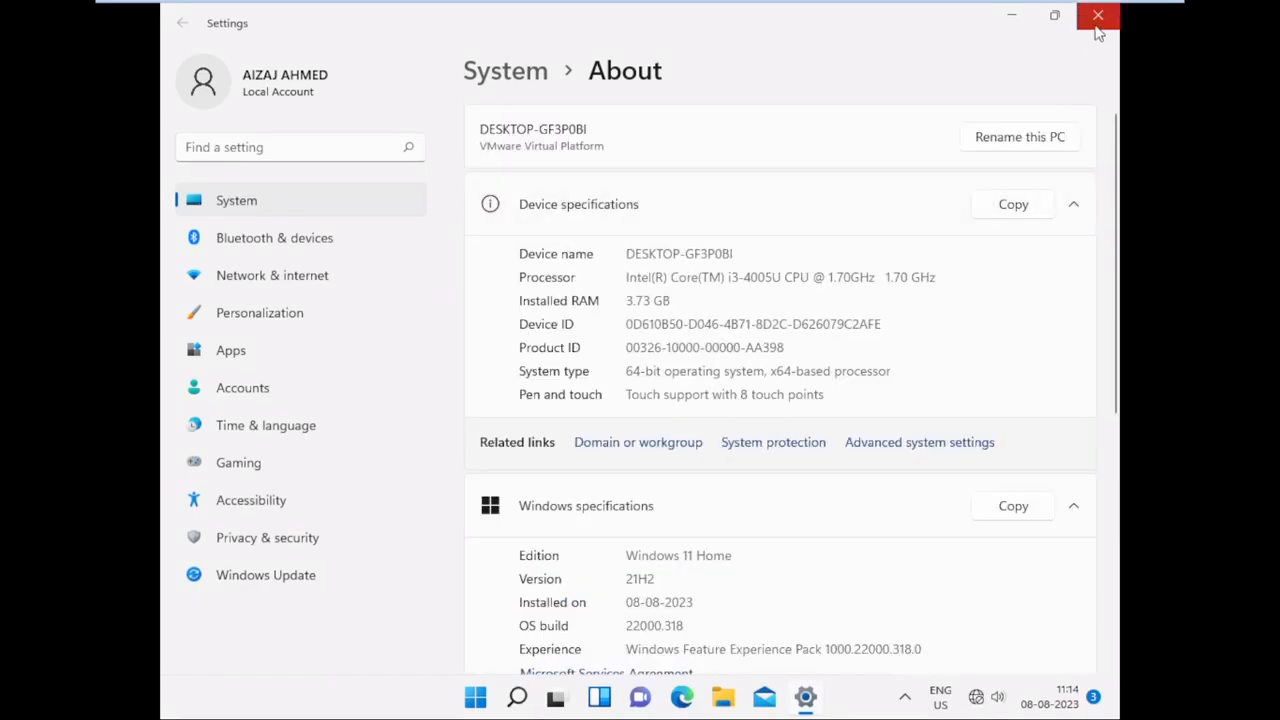